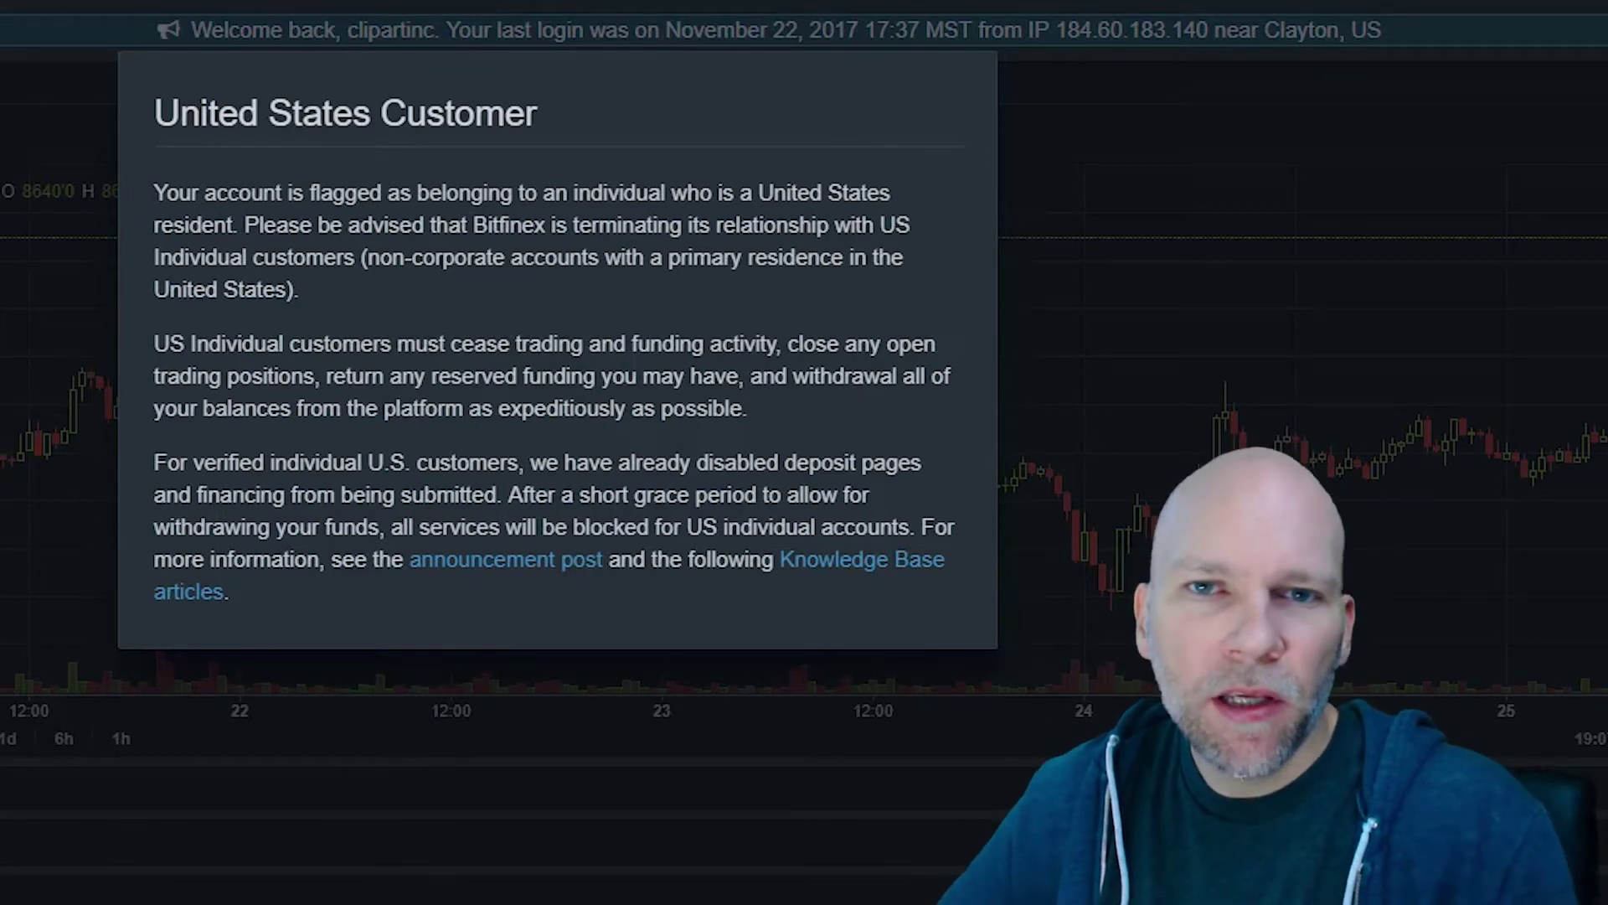
Step: Check the Bitfinex balances showing 74.07242746 IOTA, then start a new browser tab
{"action": "mouse_move", "coordinate": [688, 231]}
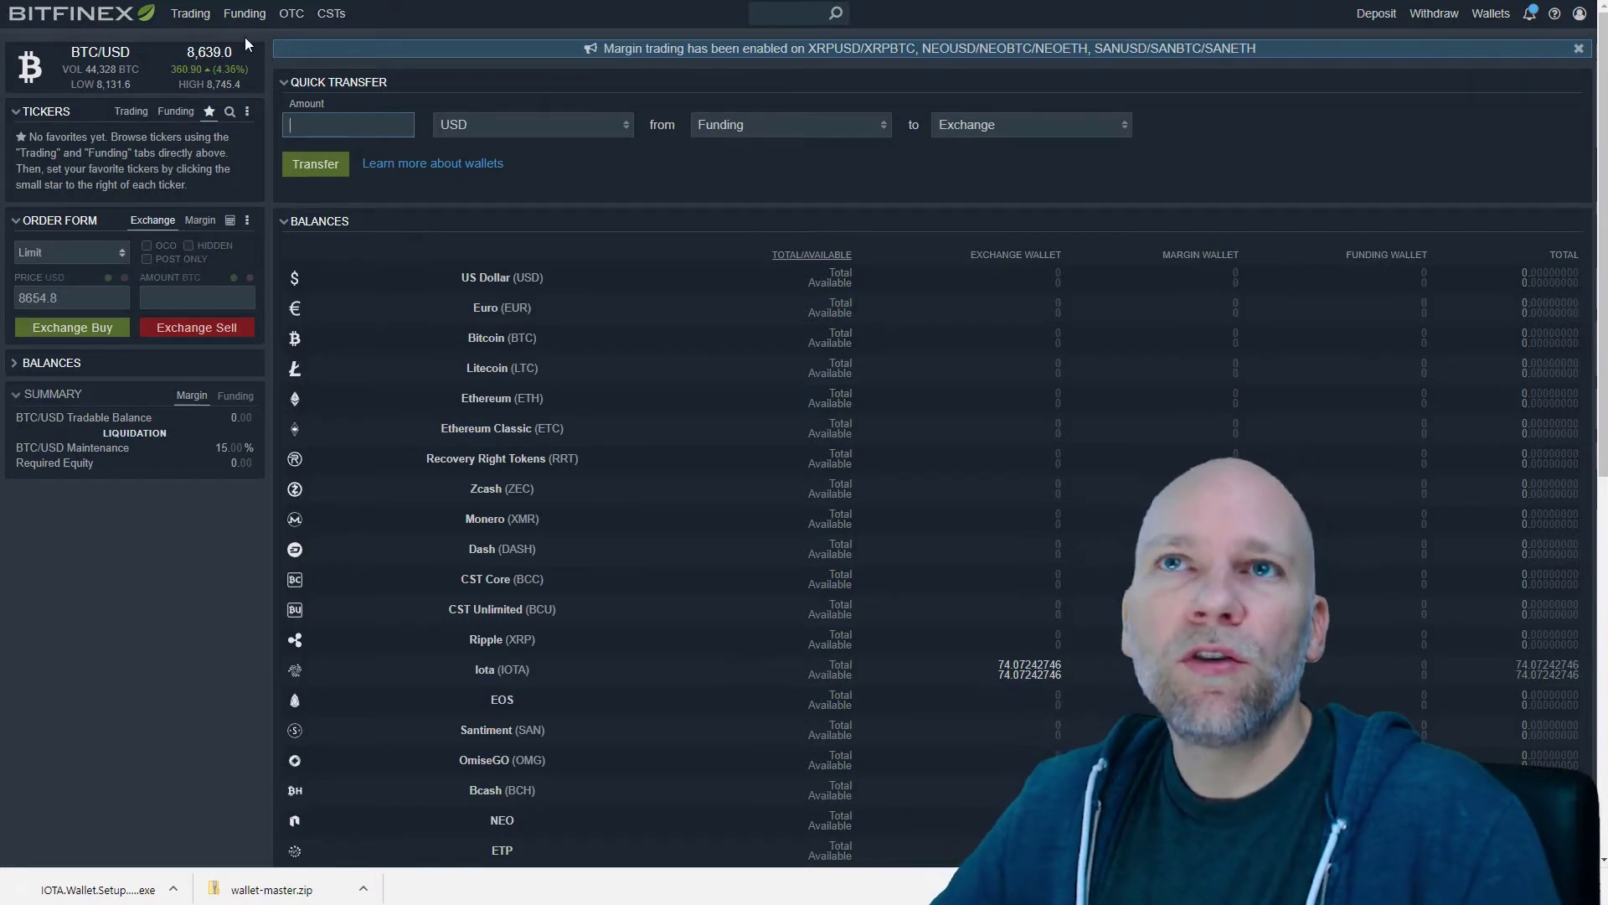
{"action": "key", "text": "ctrl+t"}
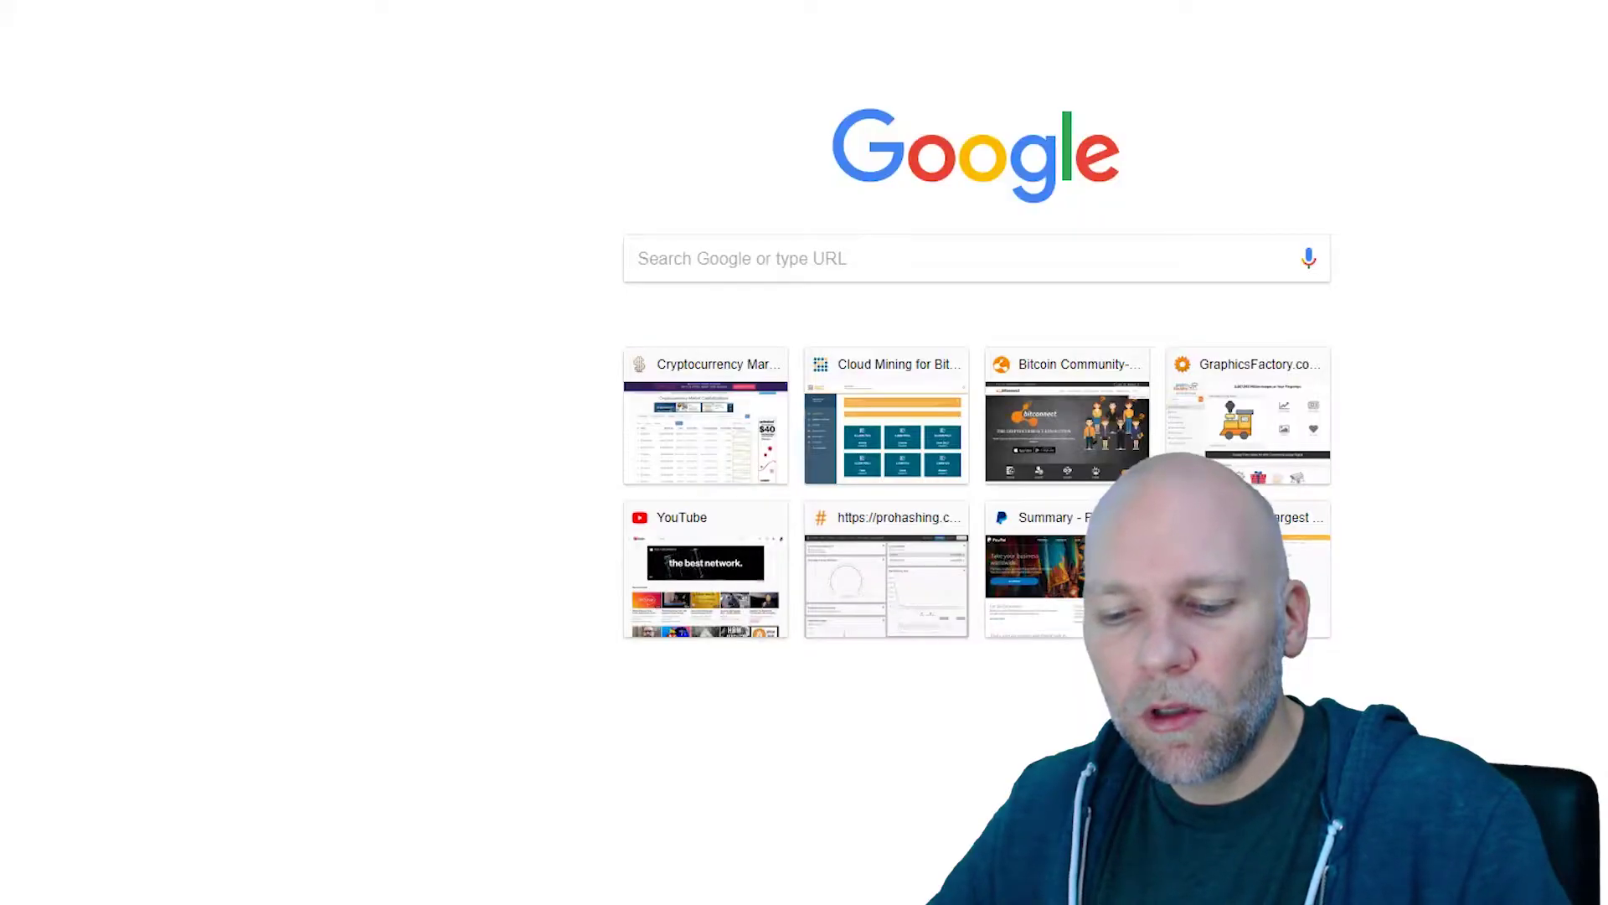
Step: Search 'iota wallet' and open the iotaledger wallet releases result, then search 'iota' in a fresh tab
{"action": "type", "text": "iota wallete"}
{"action": "key", "text": "BackSpace"}
{"action": "key", "text": "BackSpace"}
{"action": "key", "text": "BackSpace"}
{"action": "key", "text": "BackSpace"}
{"action": "key", "text": "BackSpace"}
{"action": "key", "text": "BackSpace"}
{"action": "key", "text": "BackSpace"}
{"action": "key", "text": "BackSpace"}
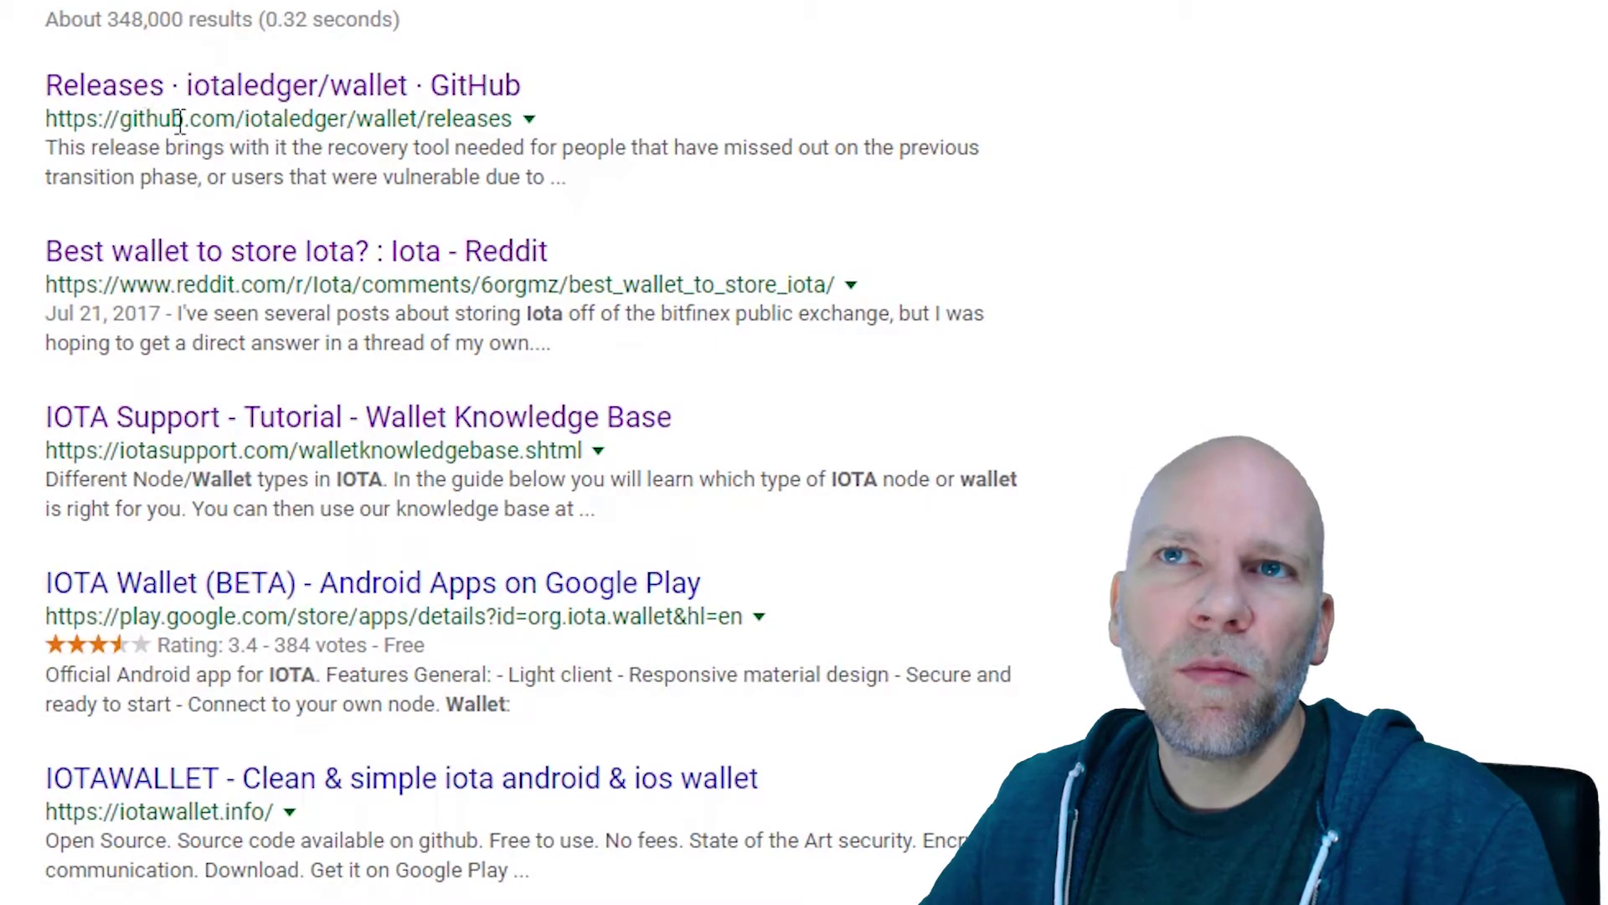
{"action": "left_click", "coordinate": [310, 100]}
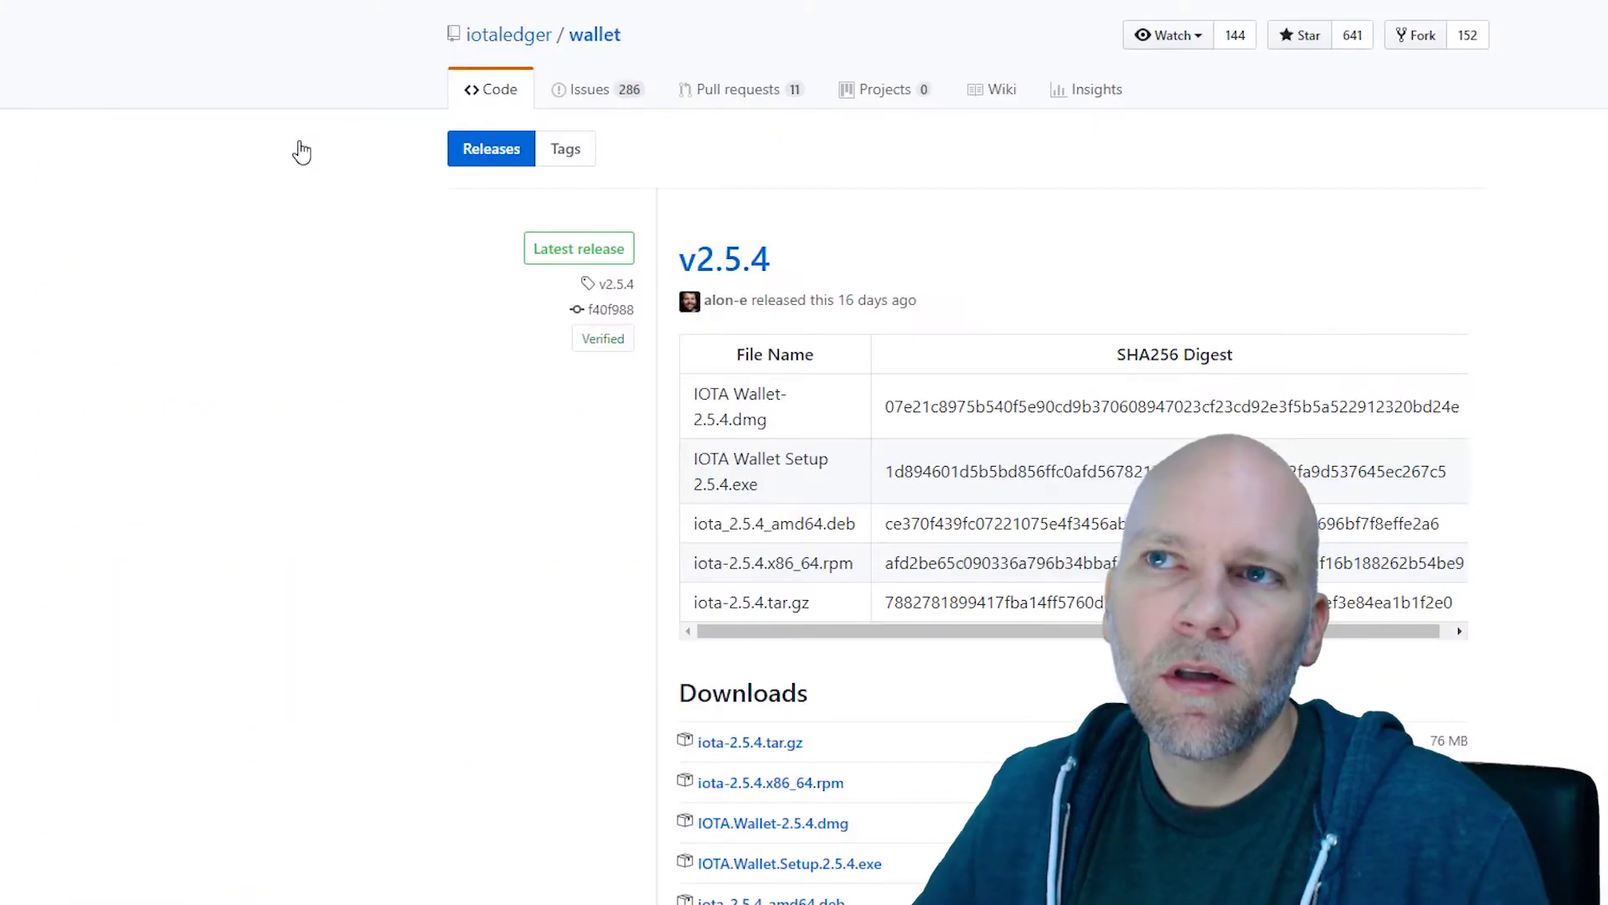
{"action": "key", "text": "ctrl+t"}
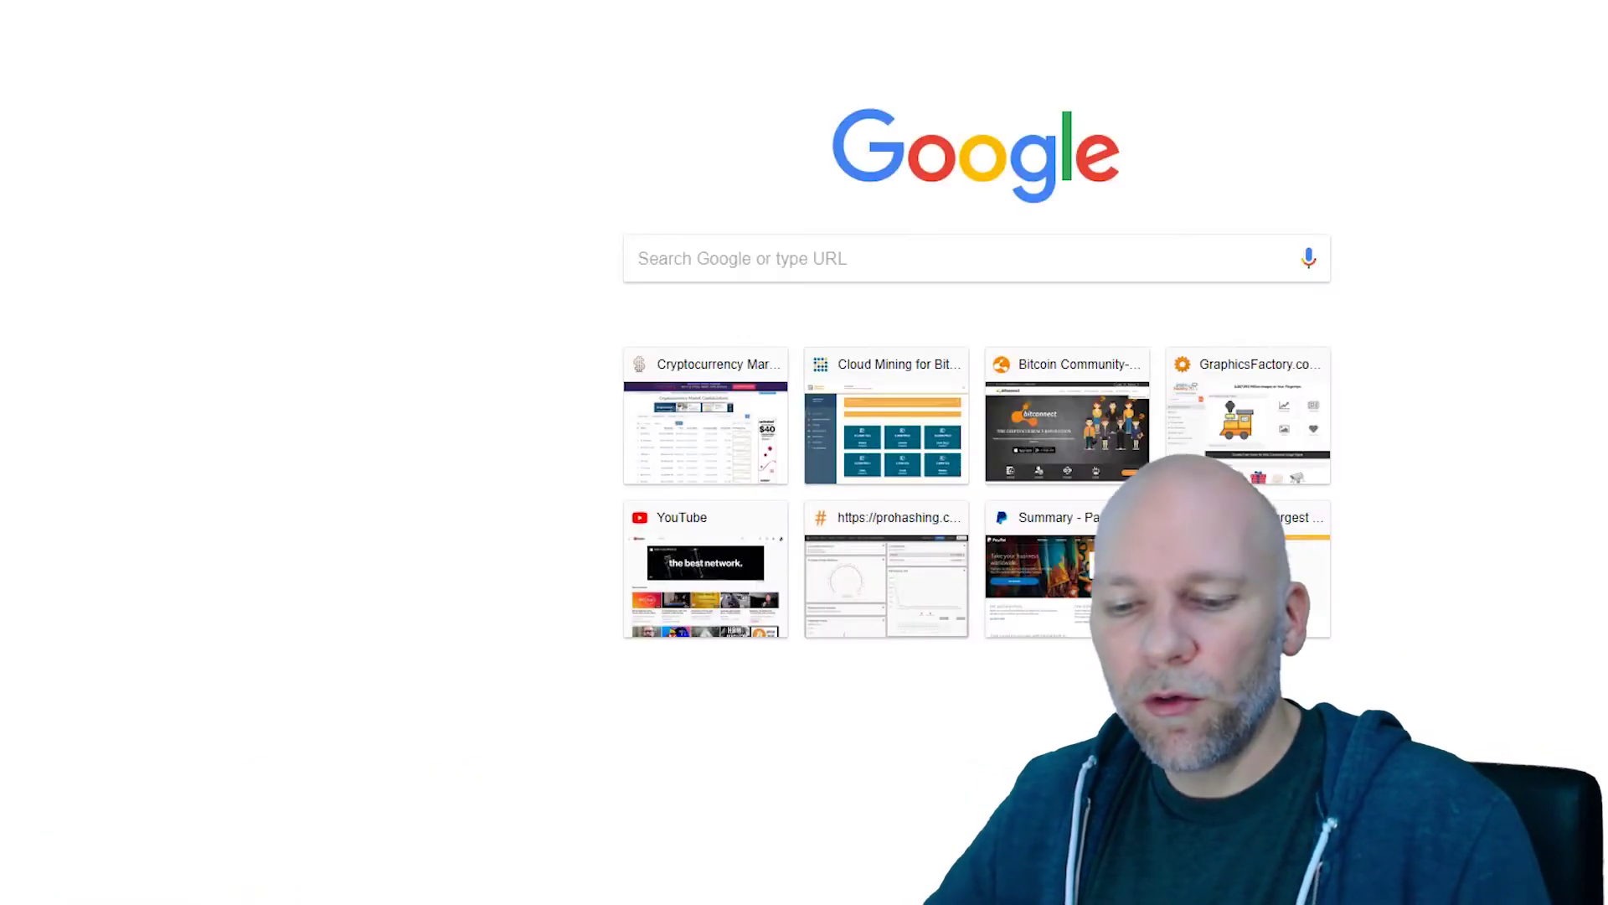
{"action": "type", "text": "iota"}
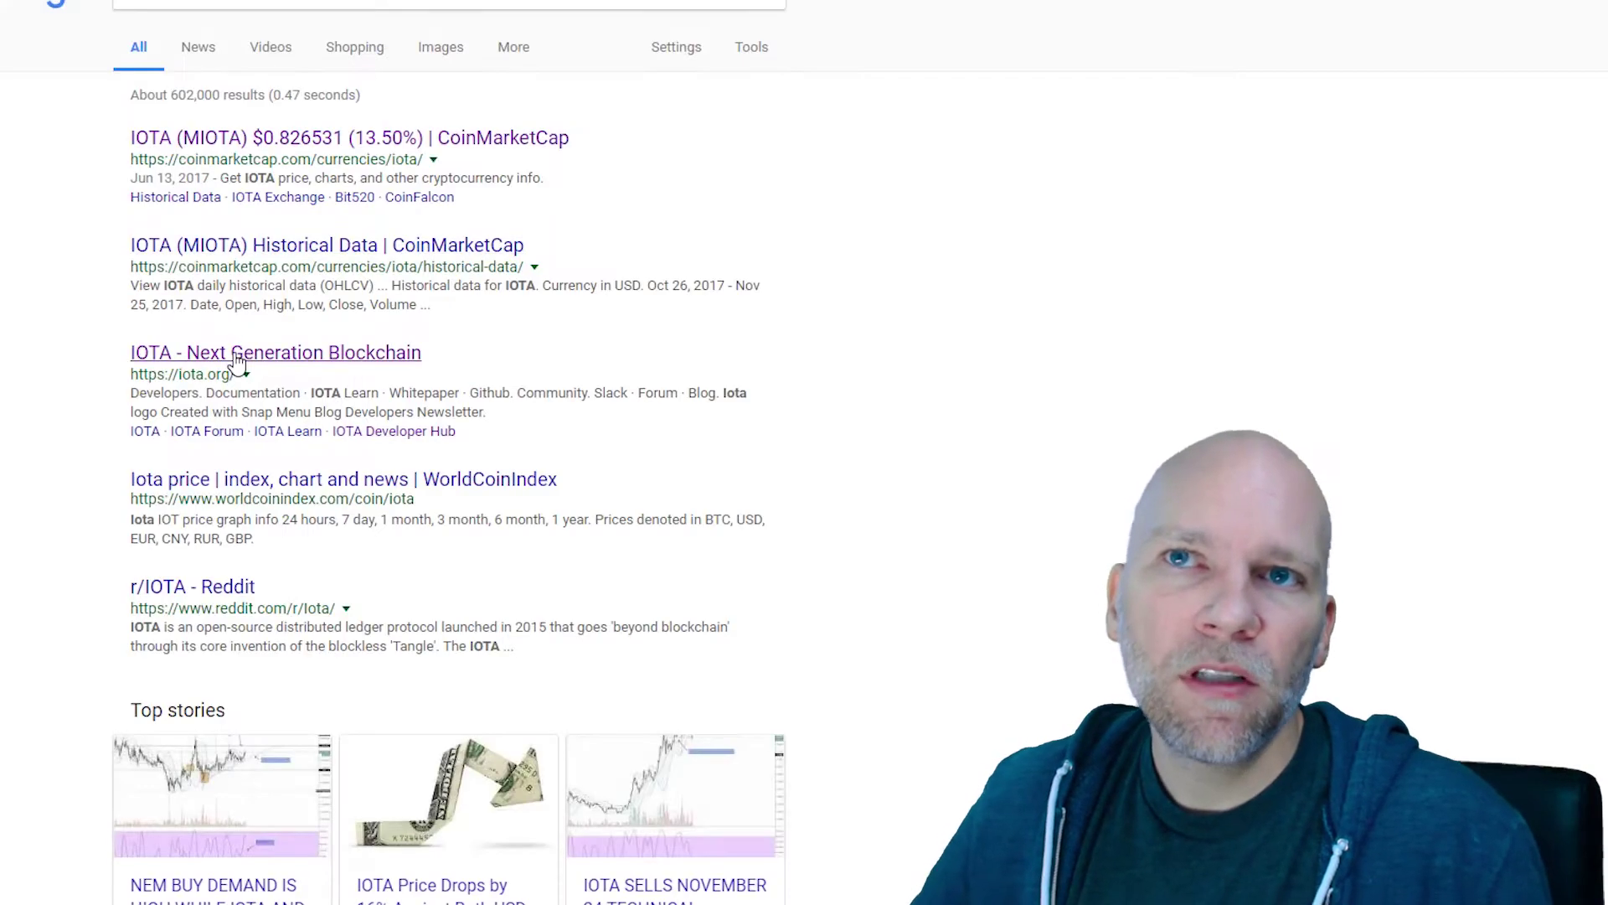
Step: Go from the iota.org result via DOWNLOAD GUI to the iotaledger/wallet GitHub releases page
{"action": "left_click", "coordinate": [236, 353]}
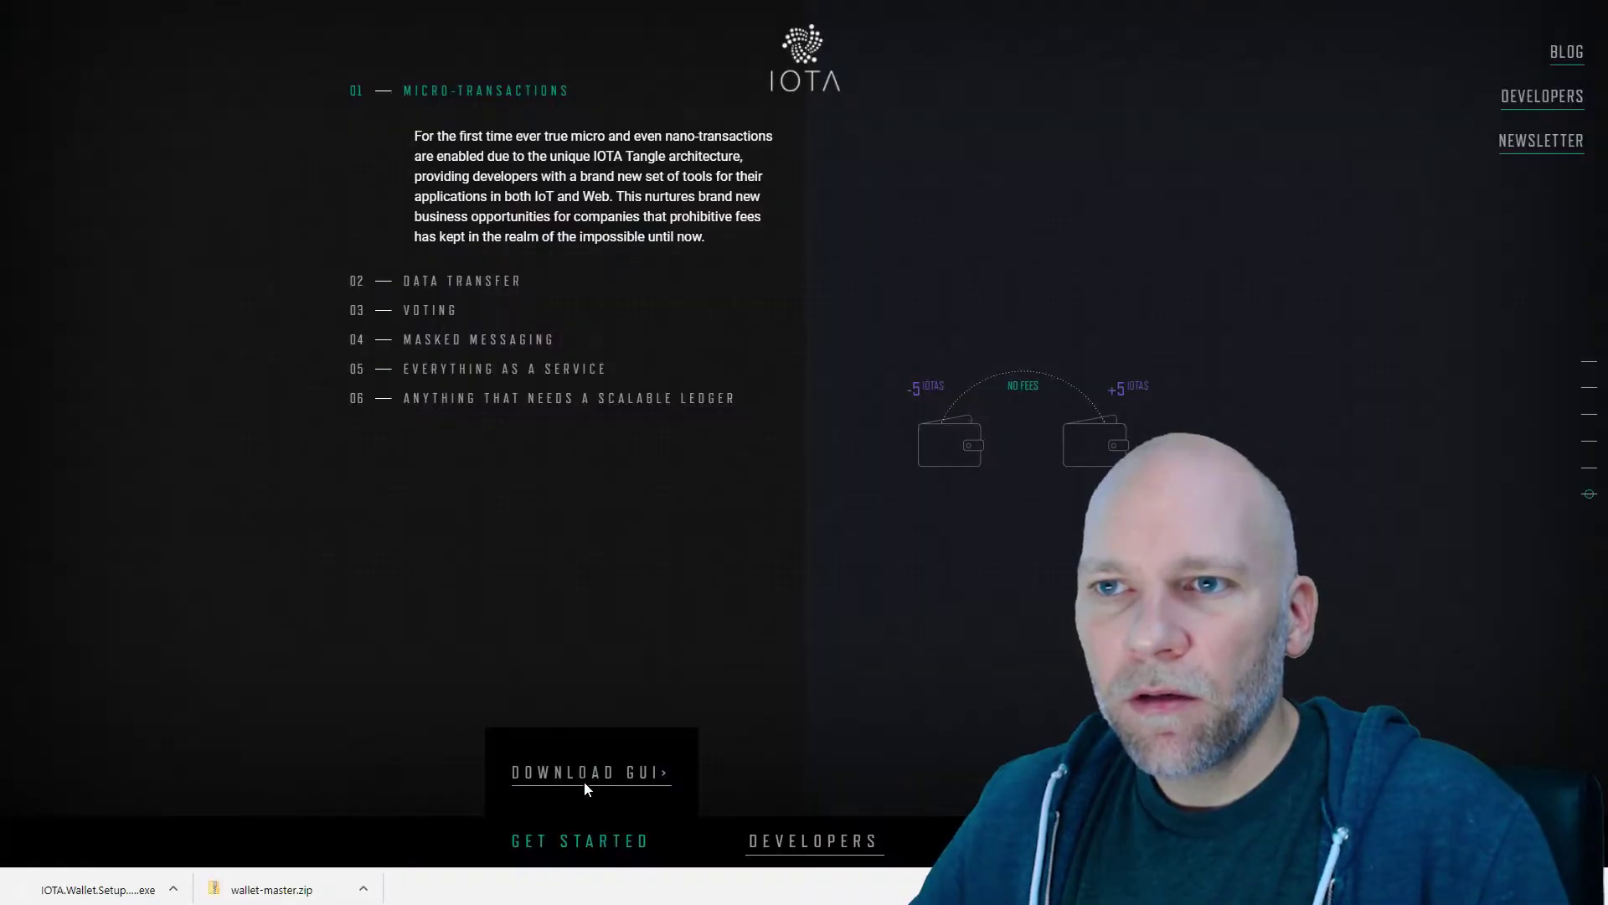
{"action": "left_click", "coordinate": [586, 784]}
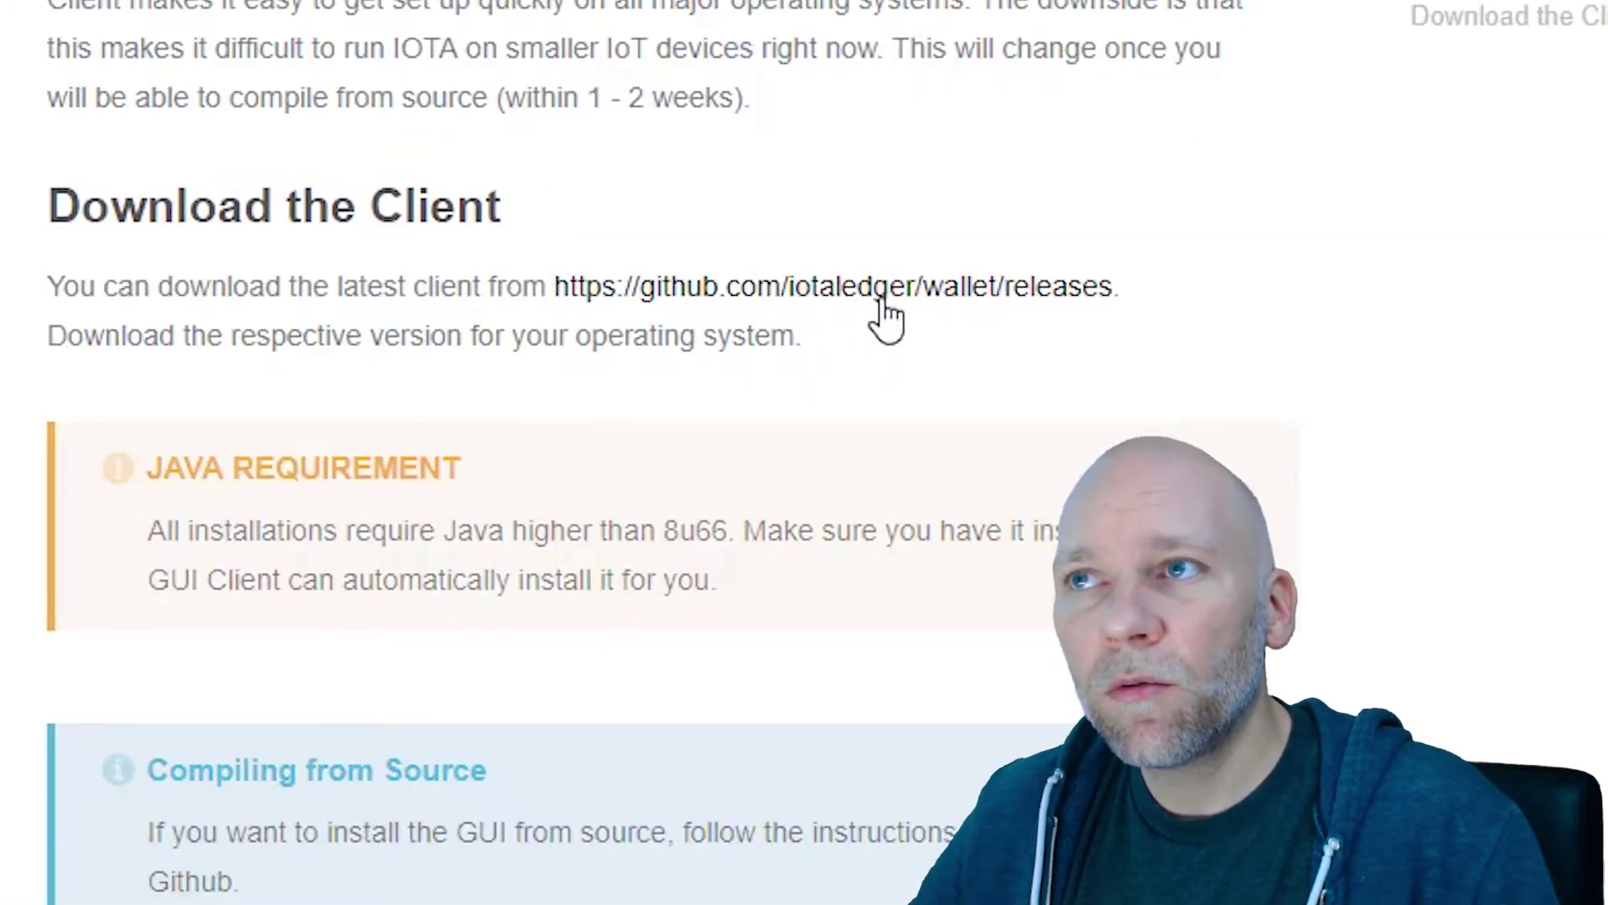
{"action": "left_click", "coordinate": [948, 308]}
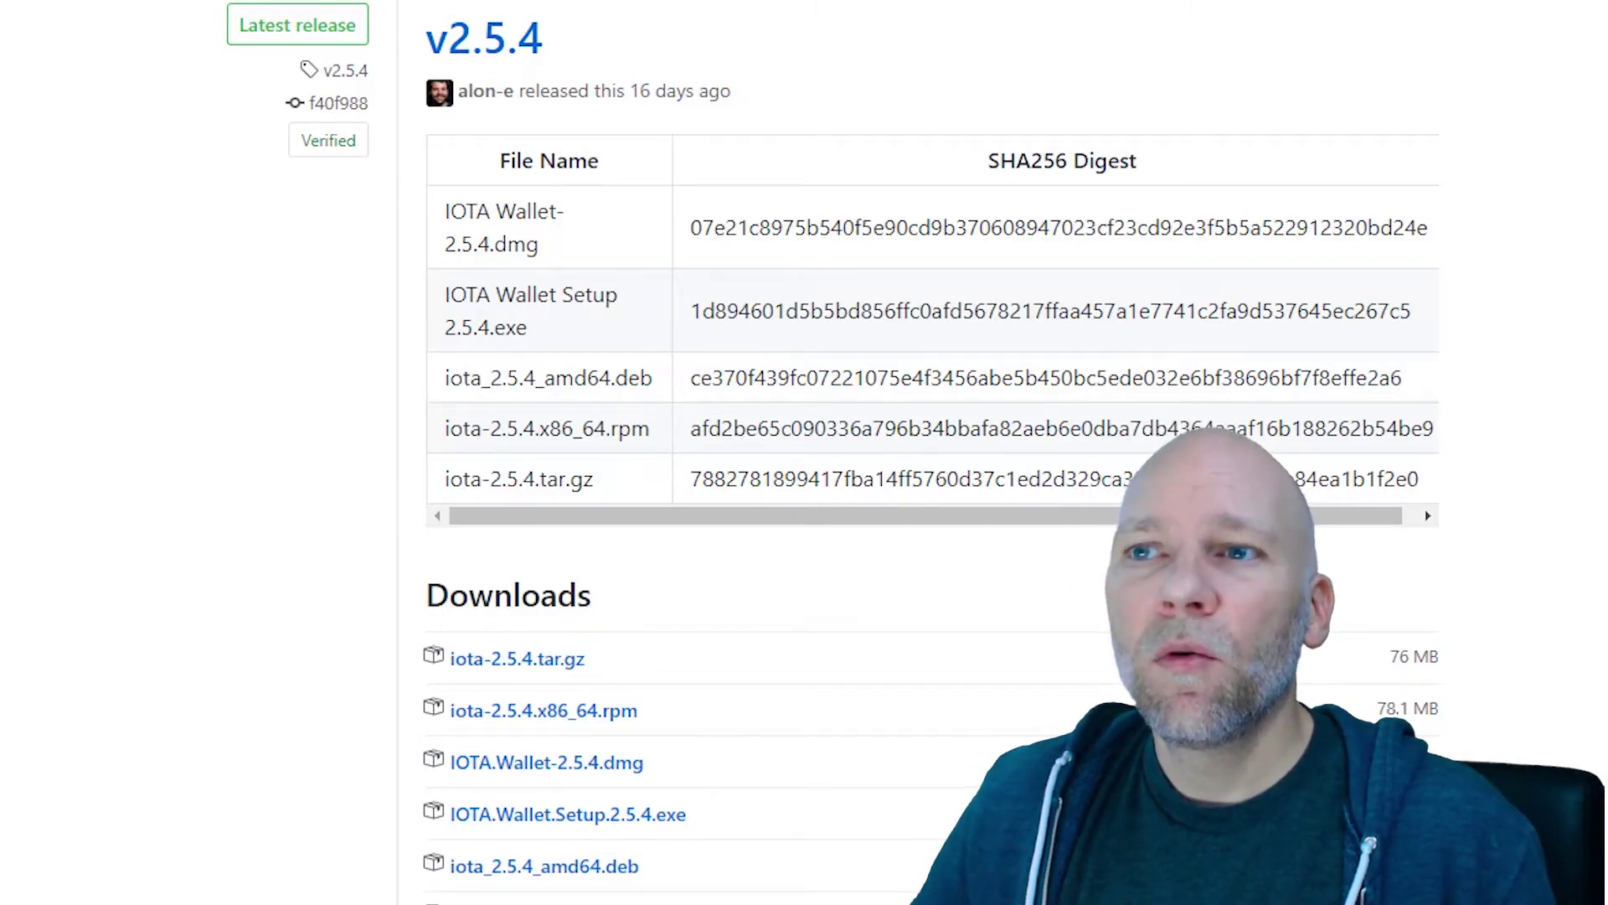
Step: Download IOTA.Wallet.Setup.2.5.4.exe from the v2.5.4 release and run the installer
{"action": "scroll", "coordinate": [727, 749], "scroll_direction": "down", "scroll_amount": 2}
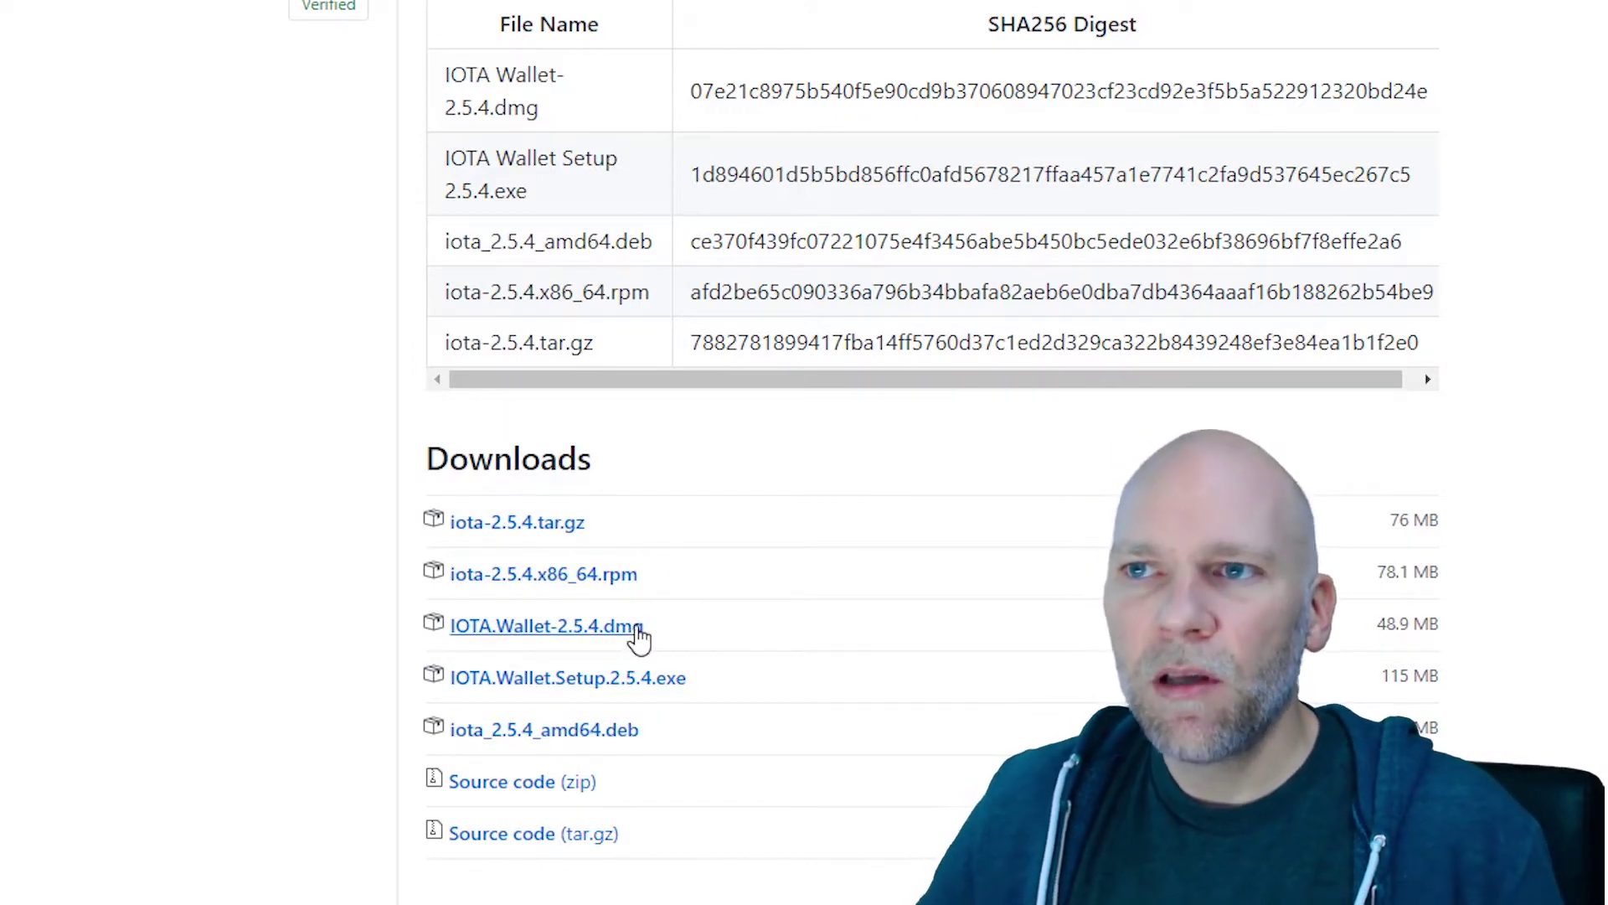
{"action": "left_click", "coordinate": [646, 700]}
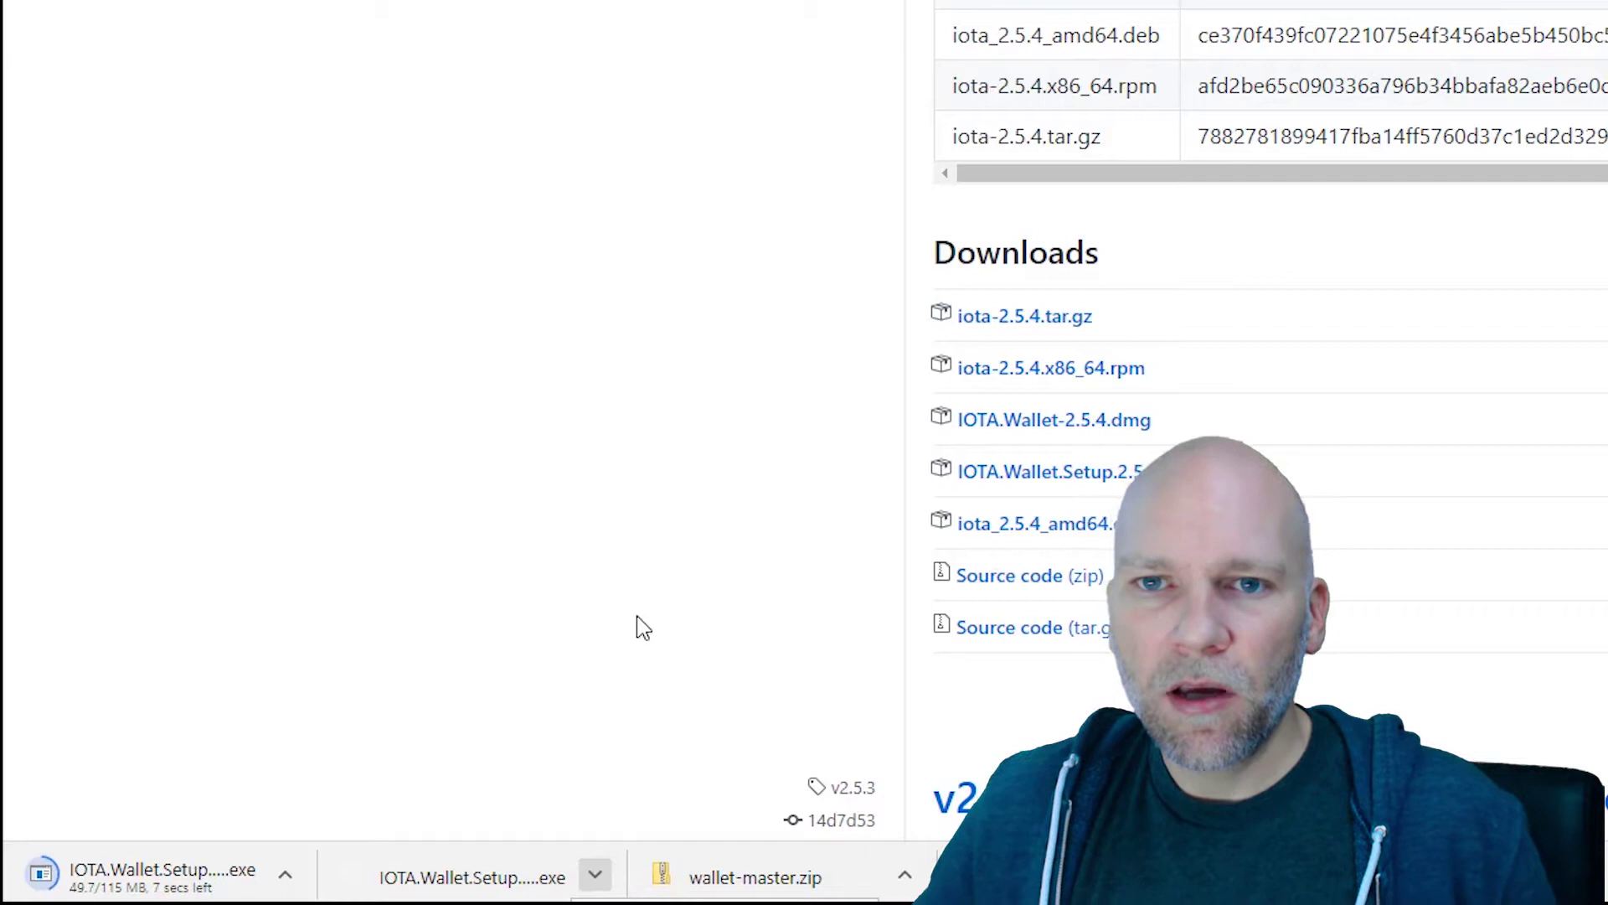
{"action": "left_click", "coordinate": [155, 875]}
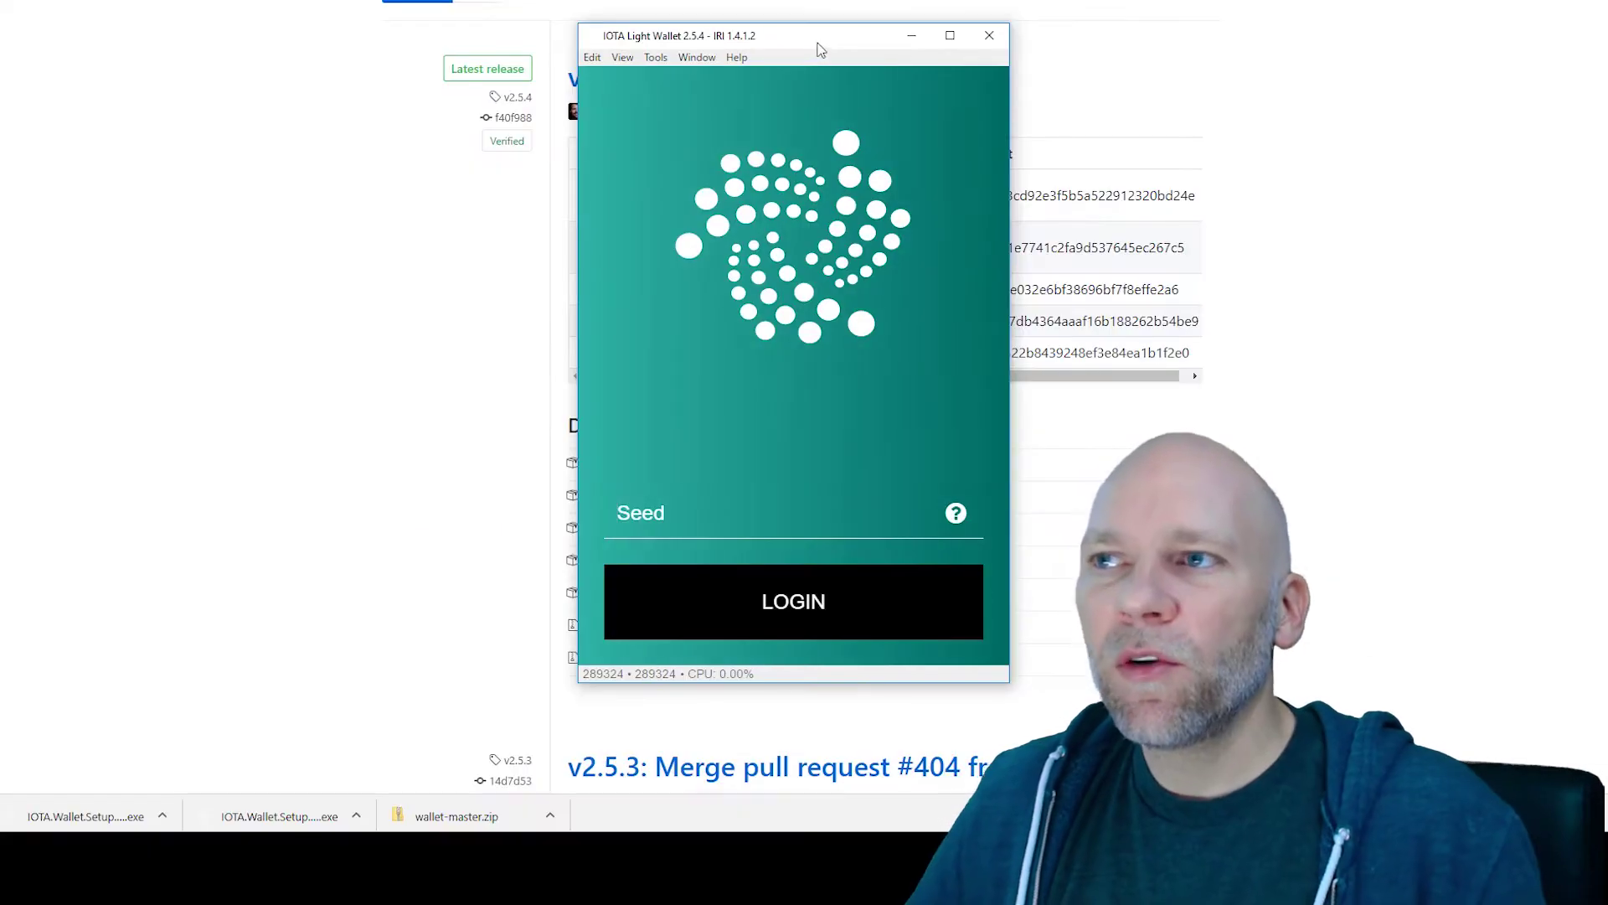
Step: Drag the IOTA Light Wallet 2.5.4 login window into position over the browser
{"action": "left_click_drag", "start_coordinate": [819, 50], "coordinate": [875, 64]}
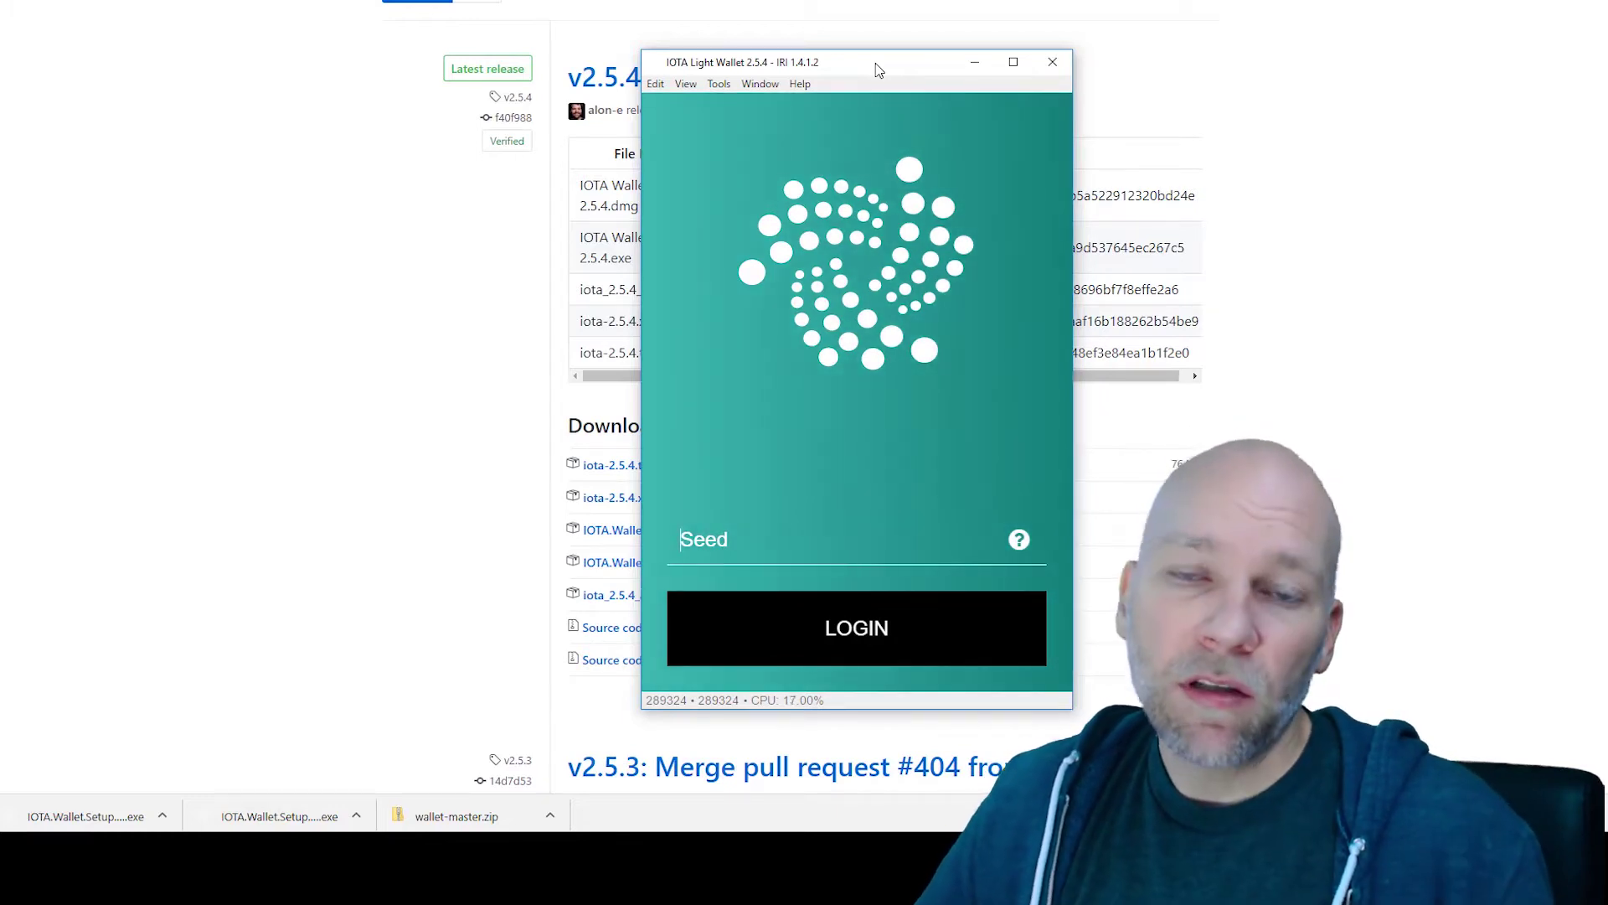
{"action": "left_click_drag", "start_coordinate": [857, 69], "coordinate": [875, 67]}
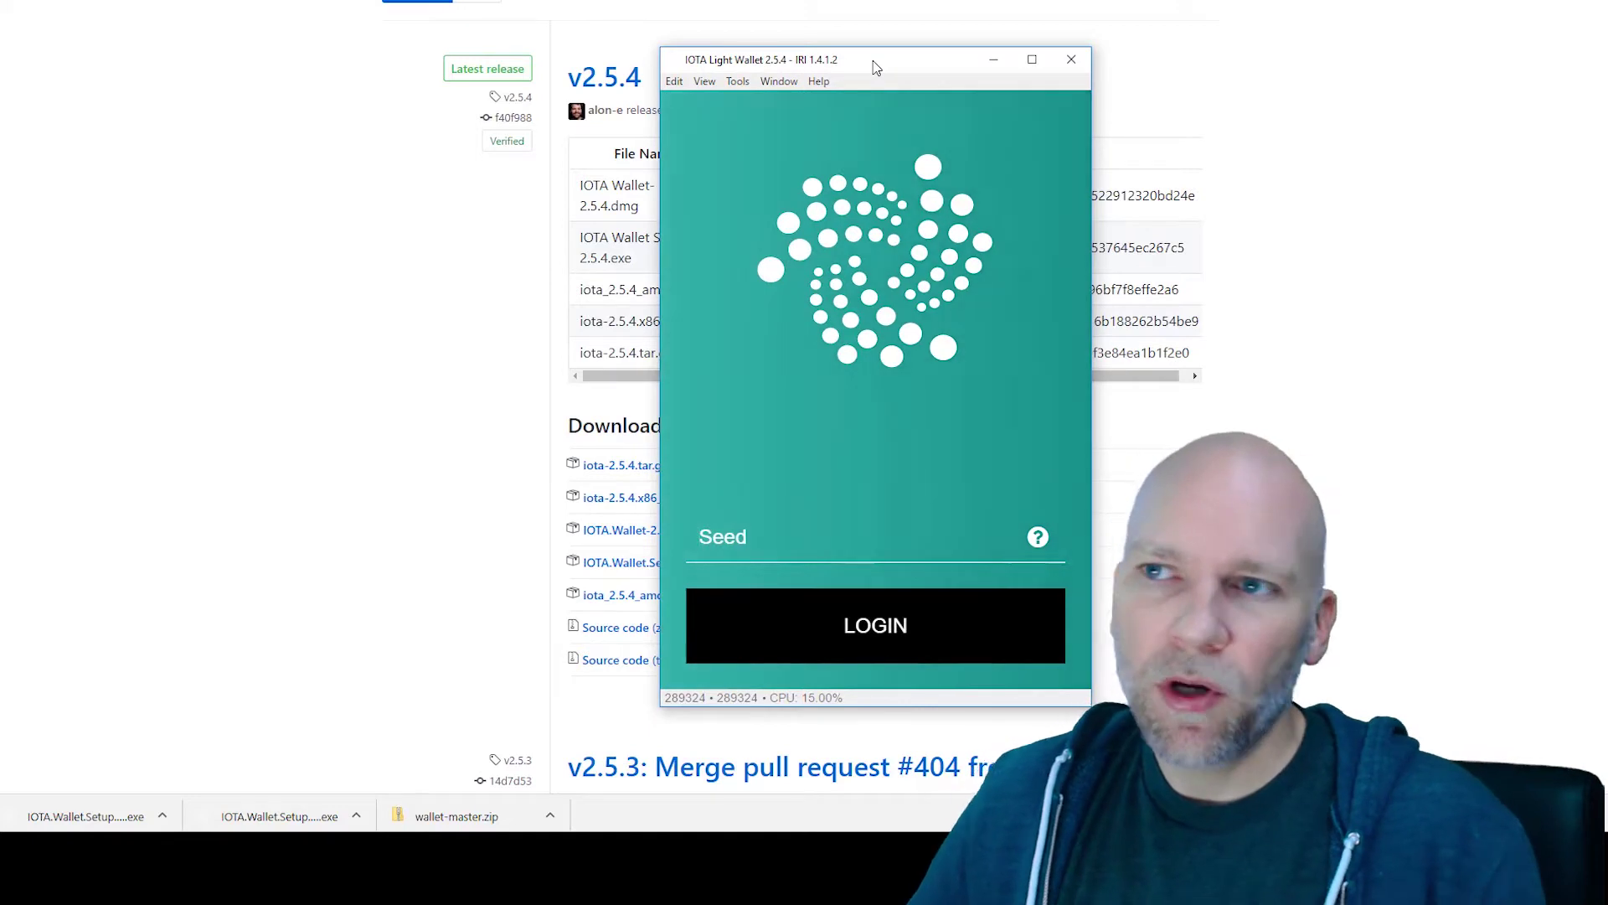
{"action": "left_click_drag", "start_coordinate": [875, 67], "coordinate": [852, 47]}
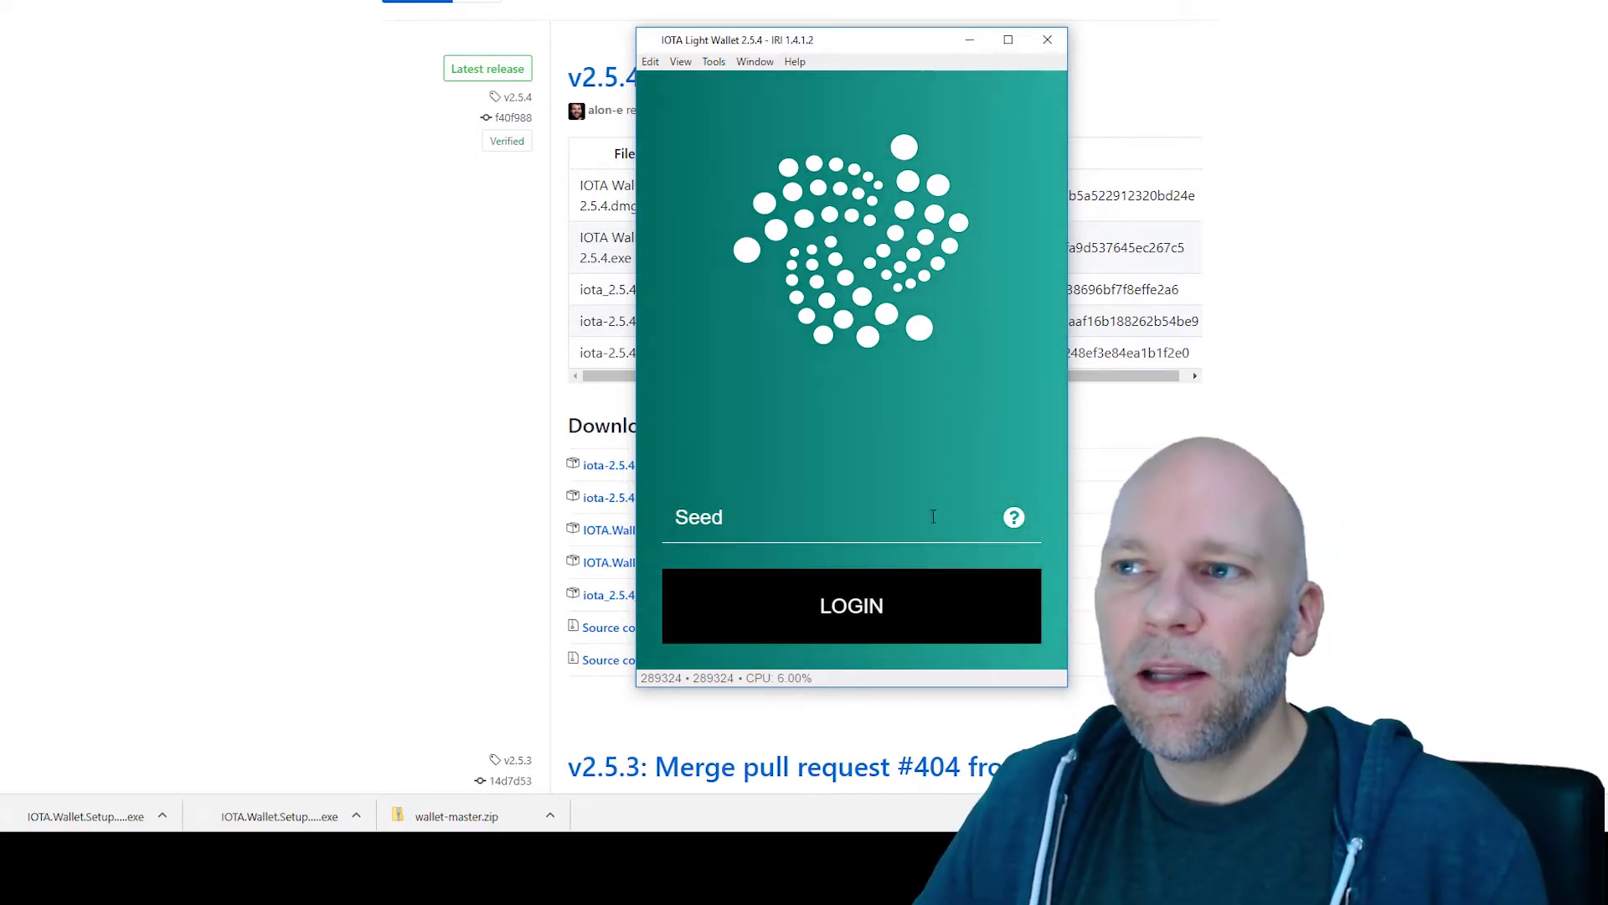
Step: Read the Help FAQ 'Creating a New Account' answer on 81-character seeds, then return to the menu
{"action": "left_click", "coordinate": [1017, 523]}
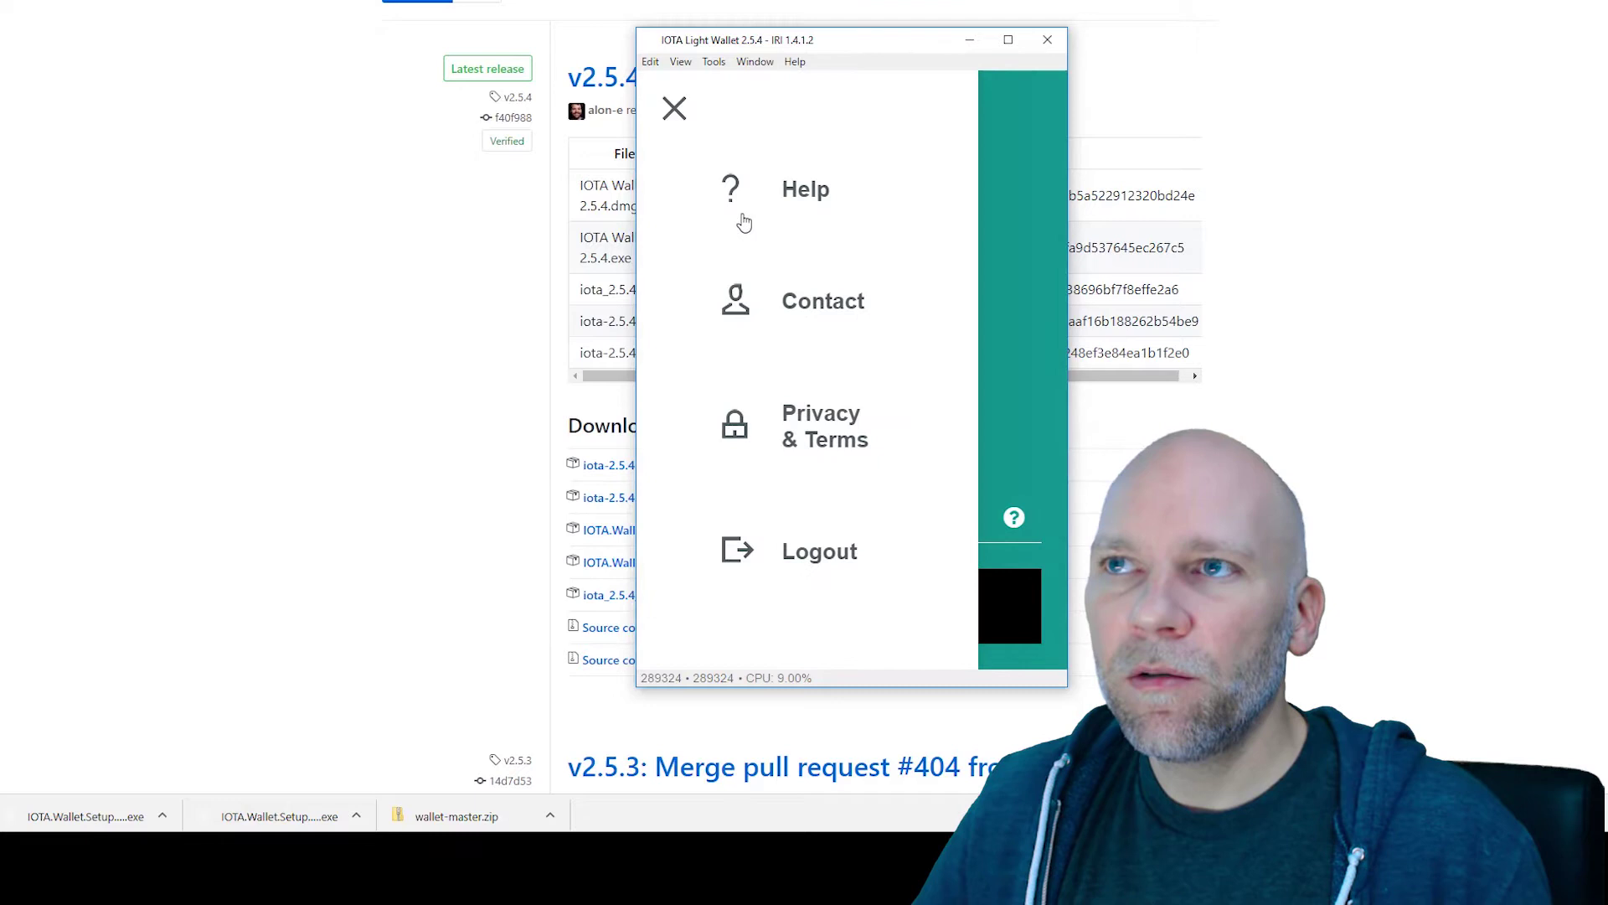
{"action": "left_click", "coordinate": [726, 194]}
{"action": "left_click", "coordinate": [799, 283]}
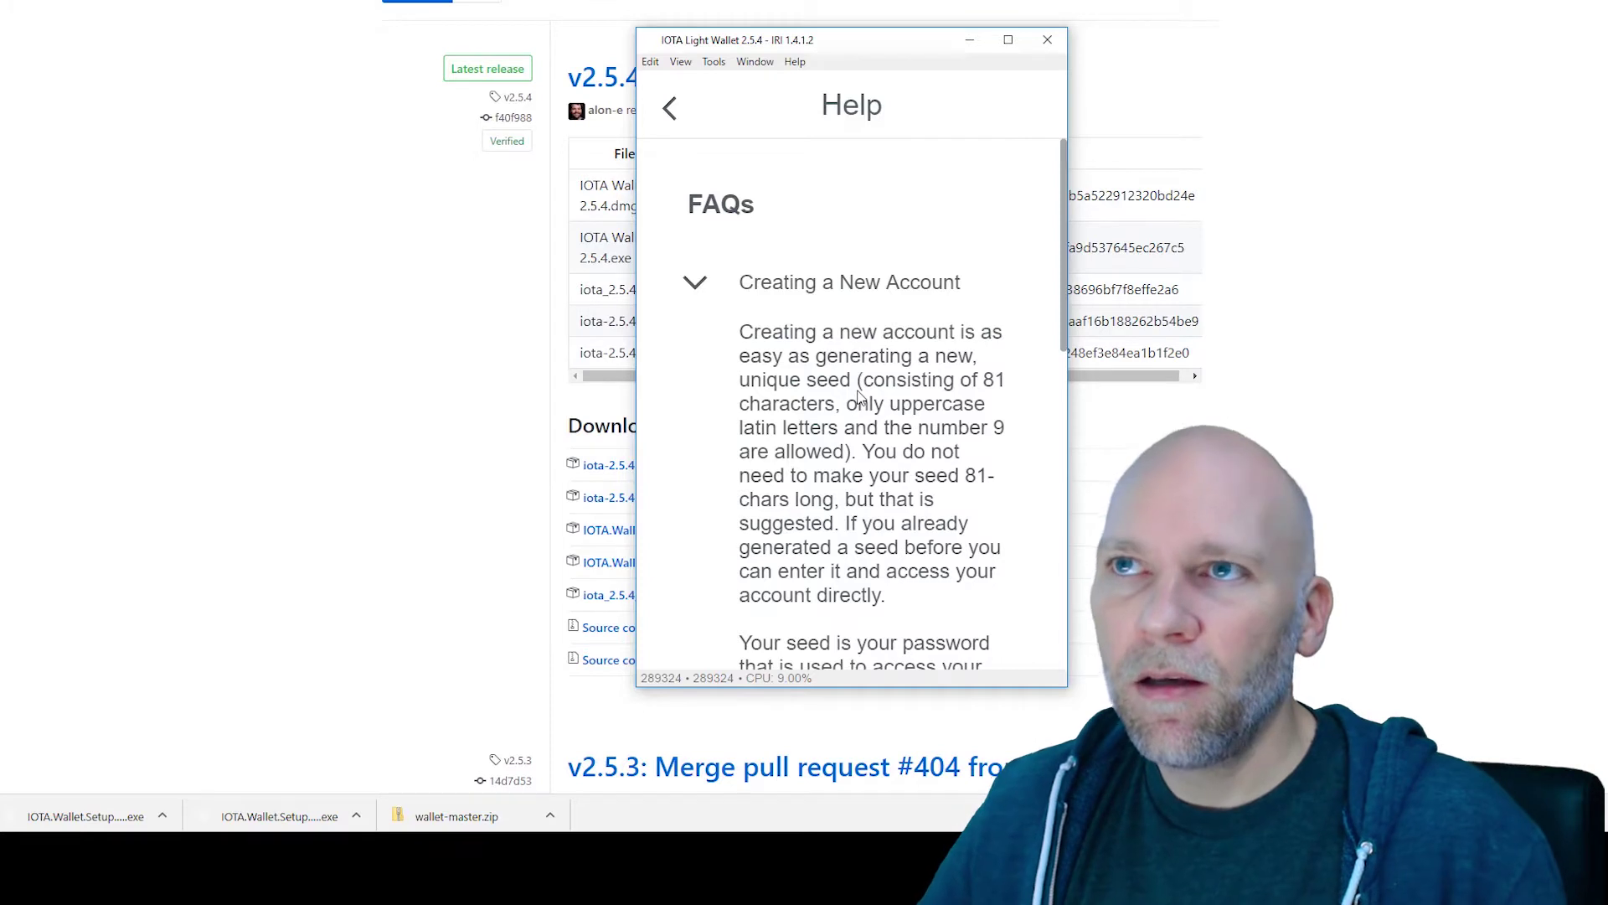
{"action": "left_click", "coordinate": [669, 110]}
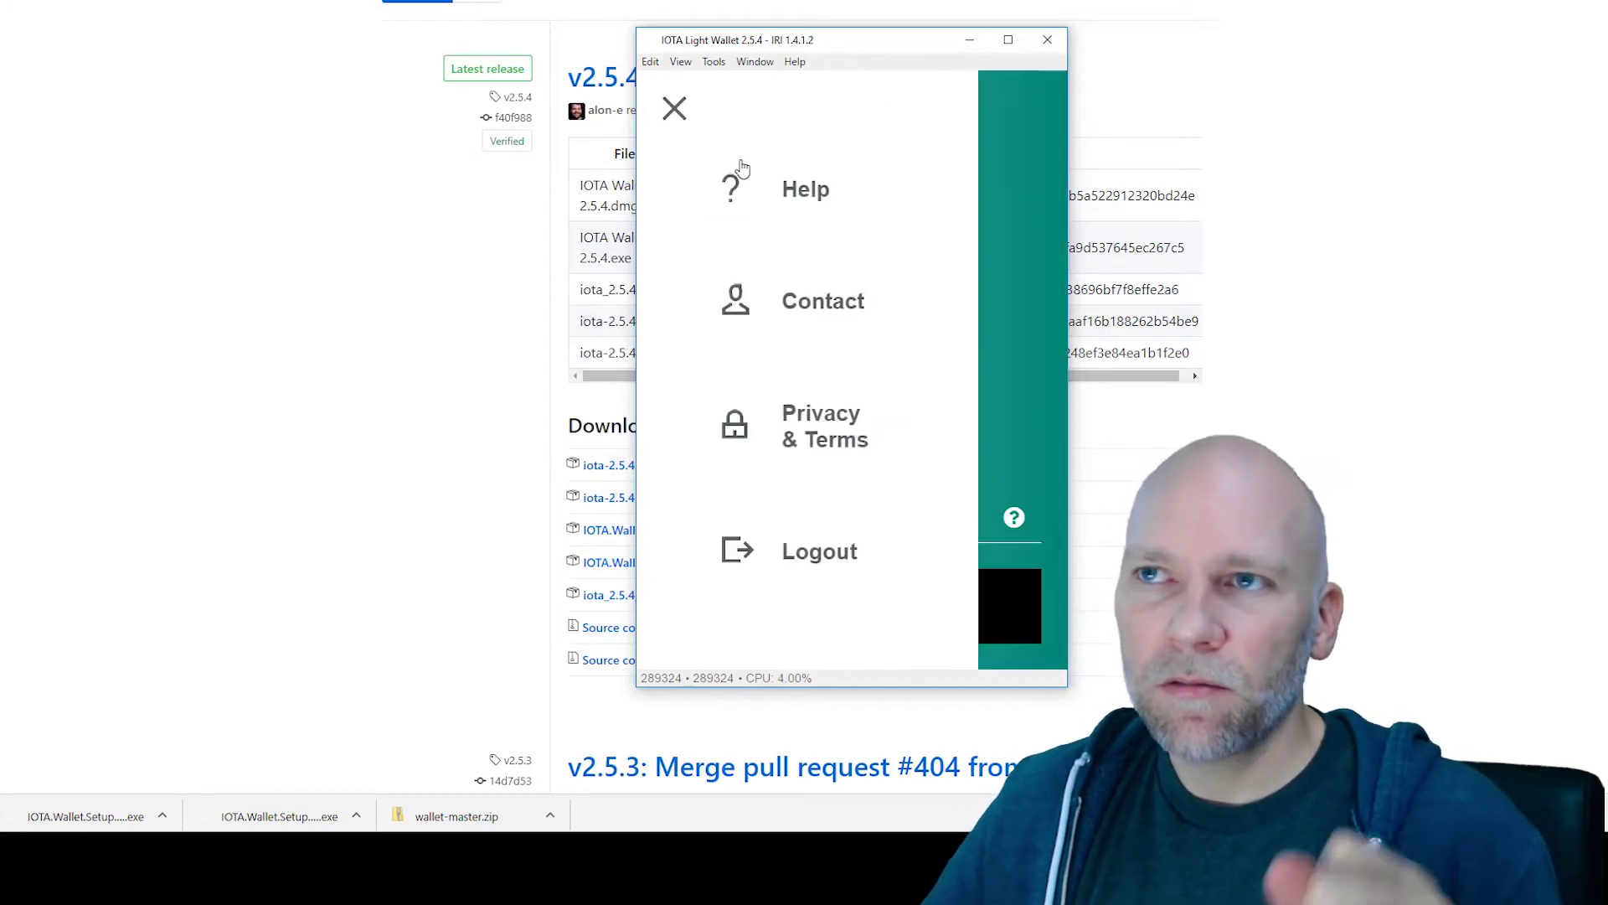
Step: Paste the wallet seed to log in, reaching the dashboard with a 0 balance, and move the window aside
{"action": "left_click", "coordinate": [667, 118]}
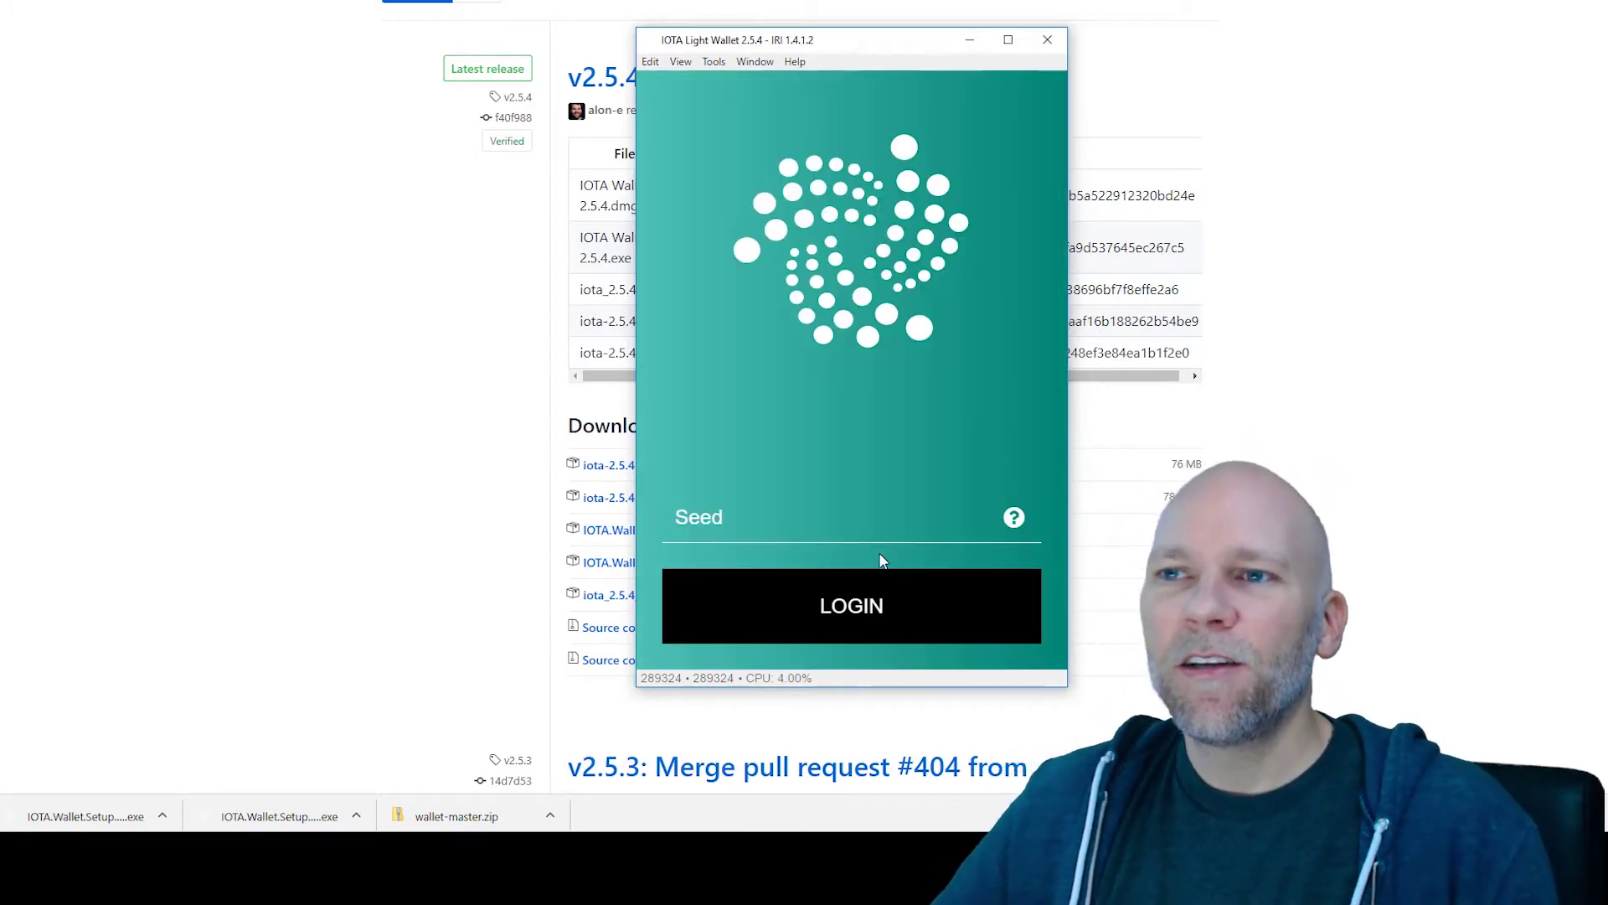
{"action": "key", "text": "ctrl+v"}
{"action": "key", "text": "Return"}
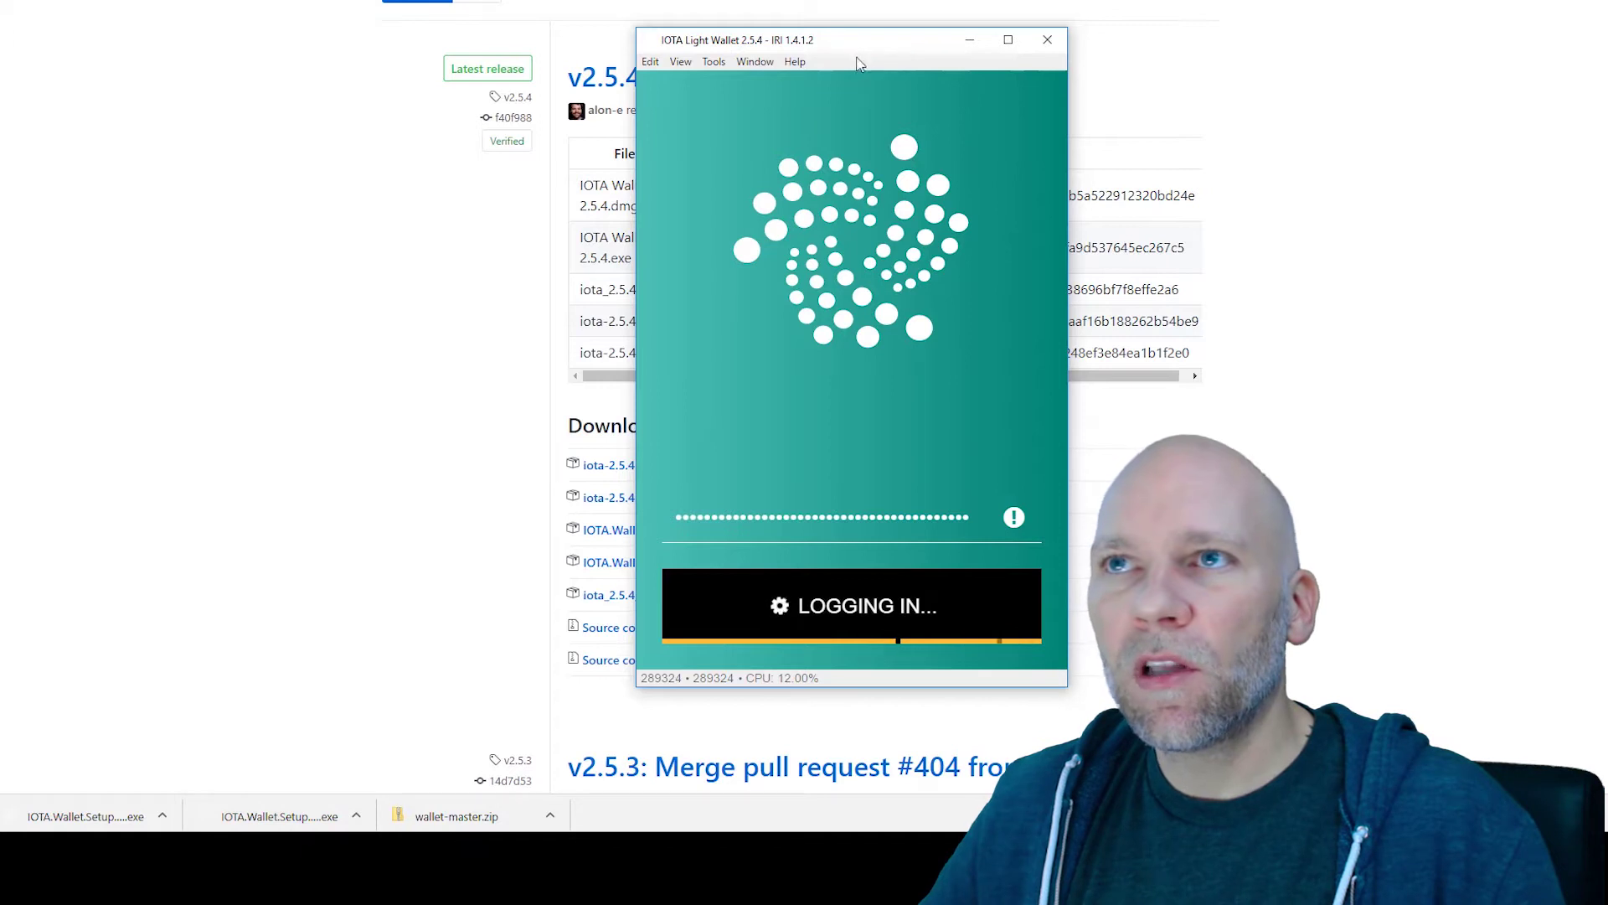
{"action": "left_click_drag", "start_coordinate": [867, 48], "coordinate": [772, 28]}
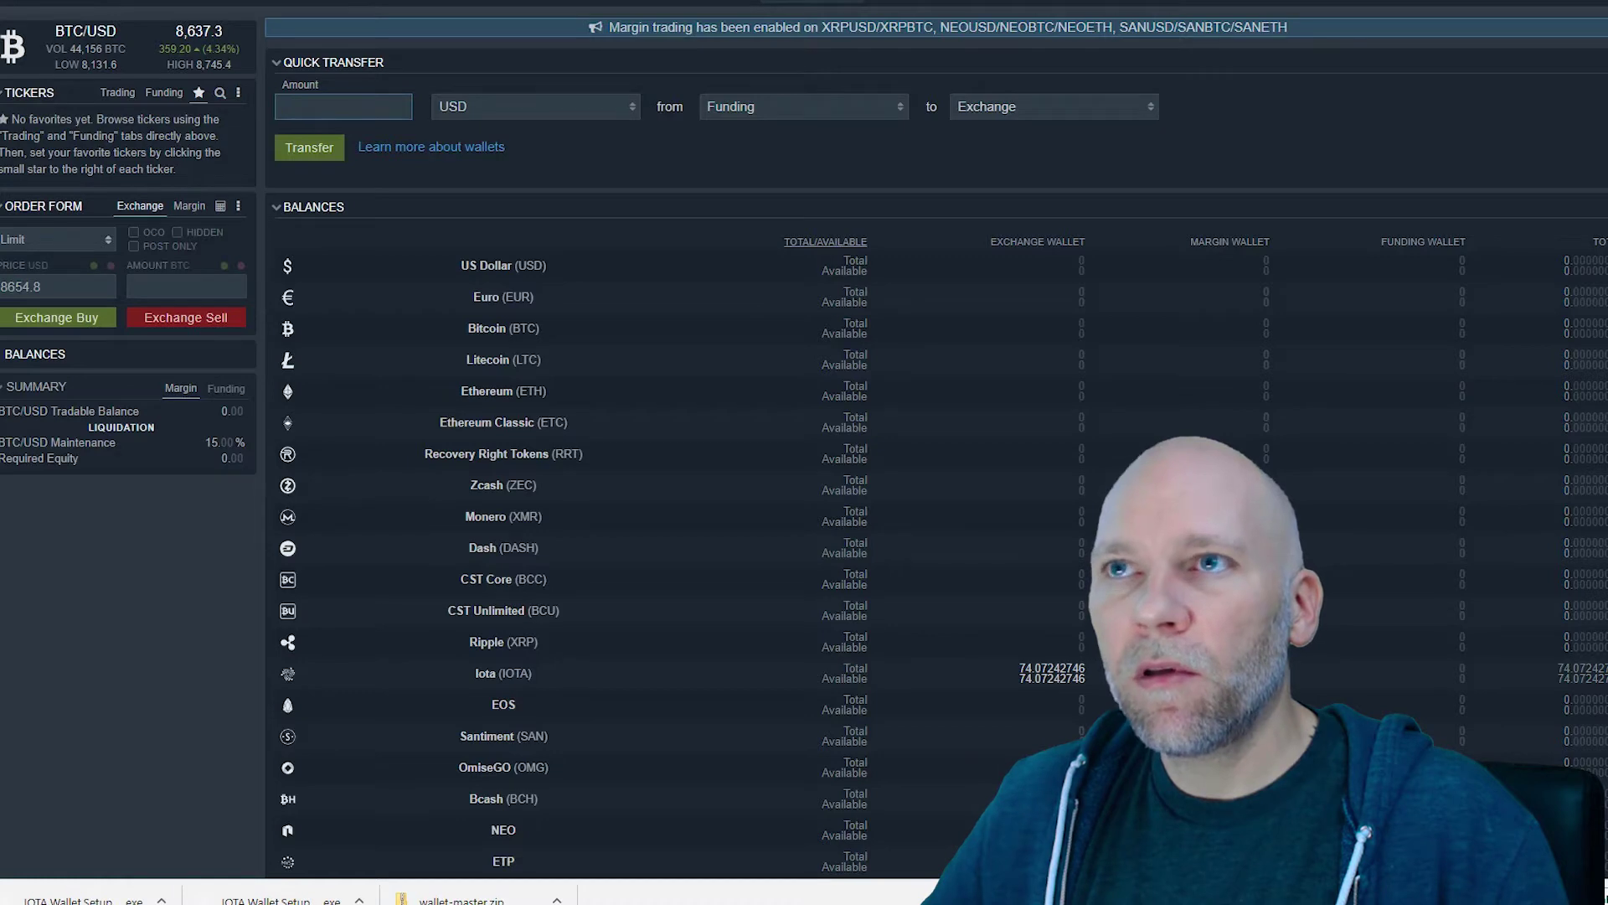
{"action": "key", "text": "alt+Tab"}
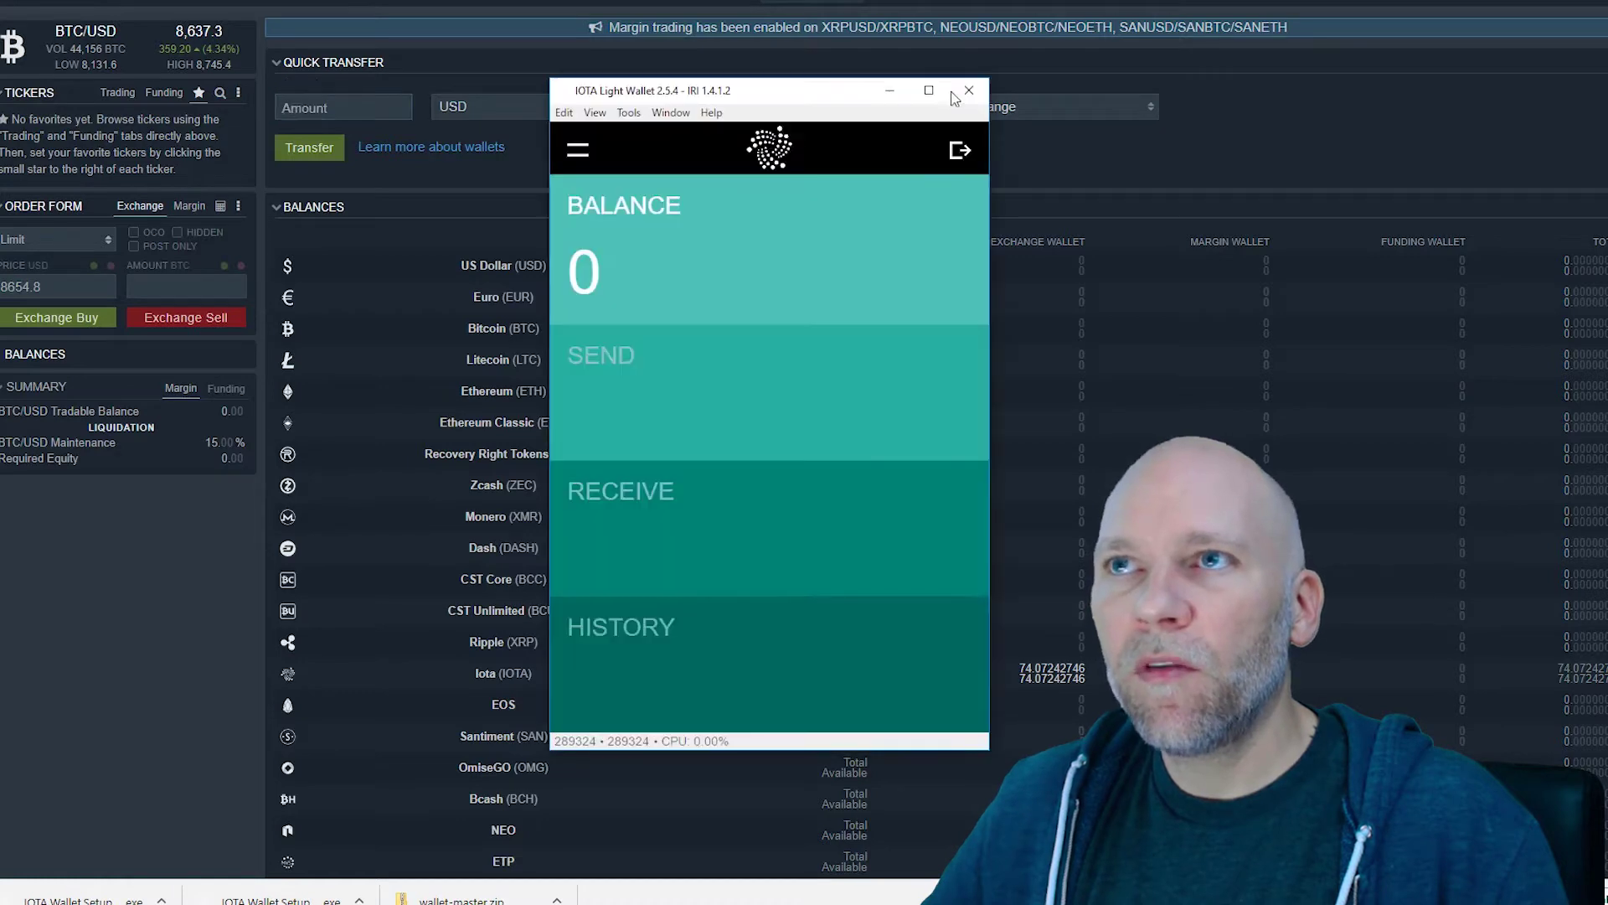
{"action": "left_click_drag", "start_coordinate": [807, 107], "coordinate": [801, 33]}
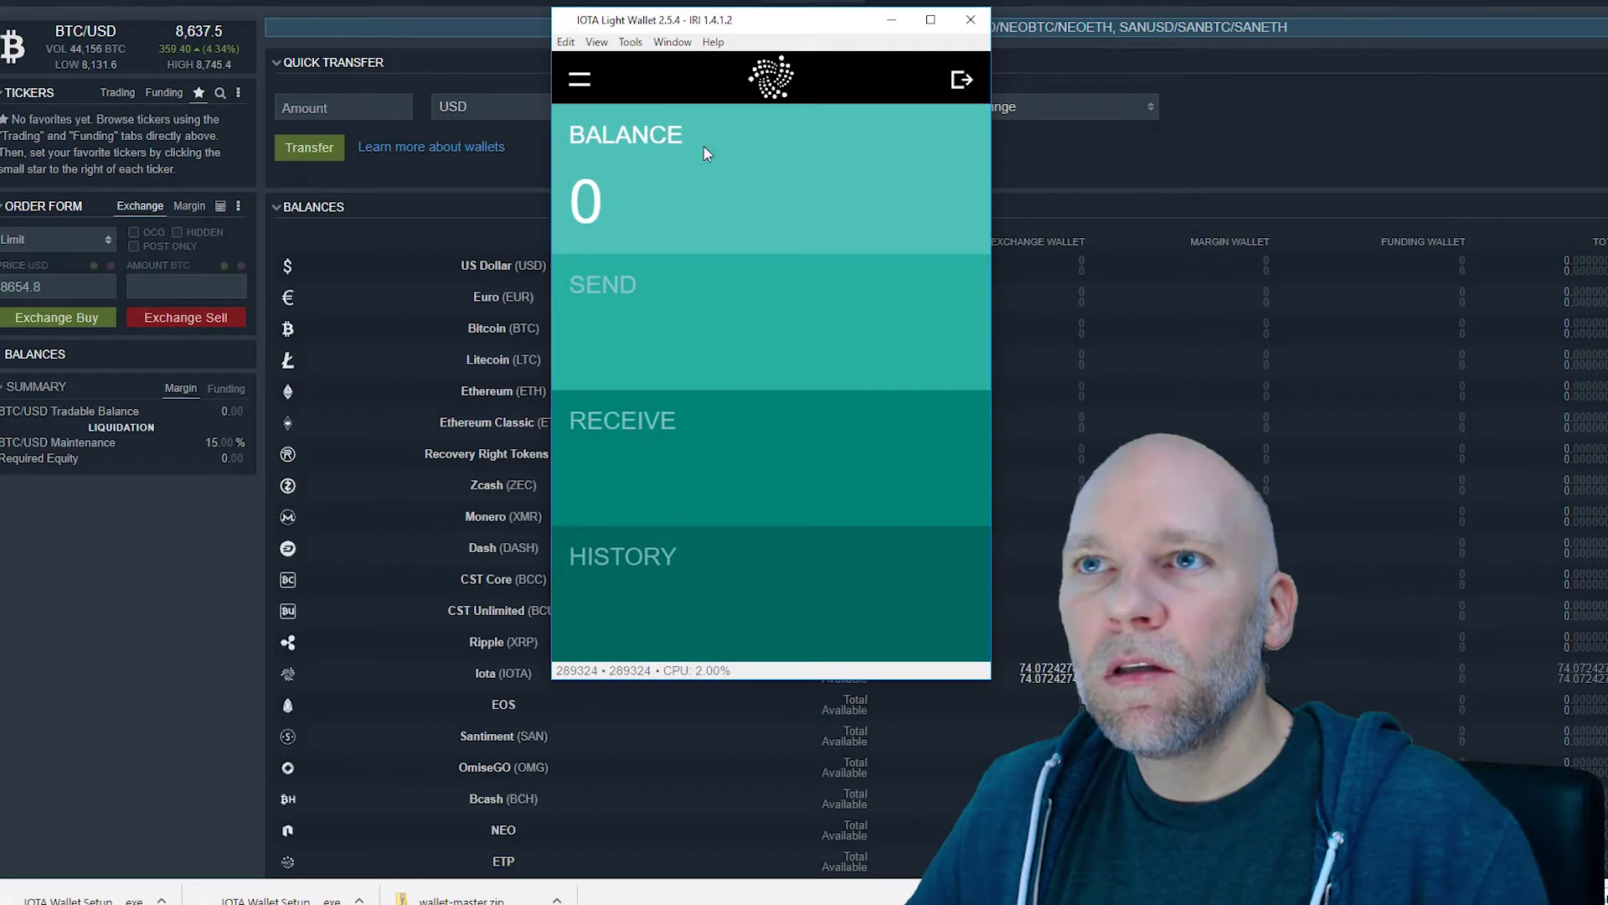
{"action": "left_click", "coordinate": [962, 82]}
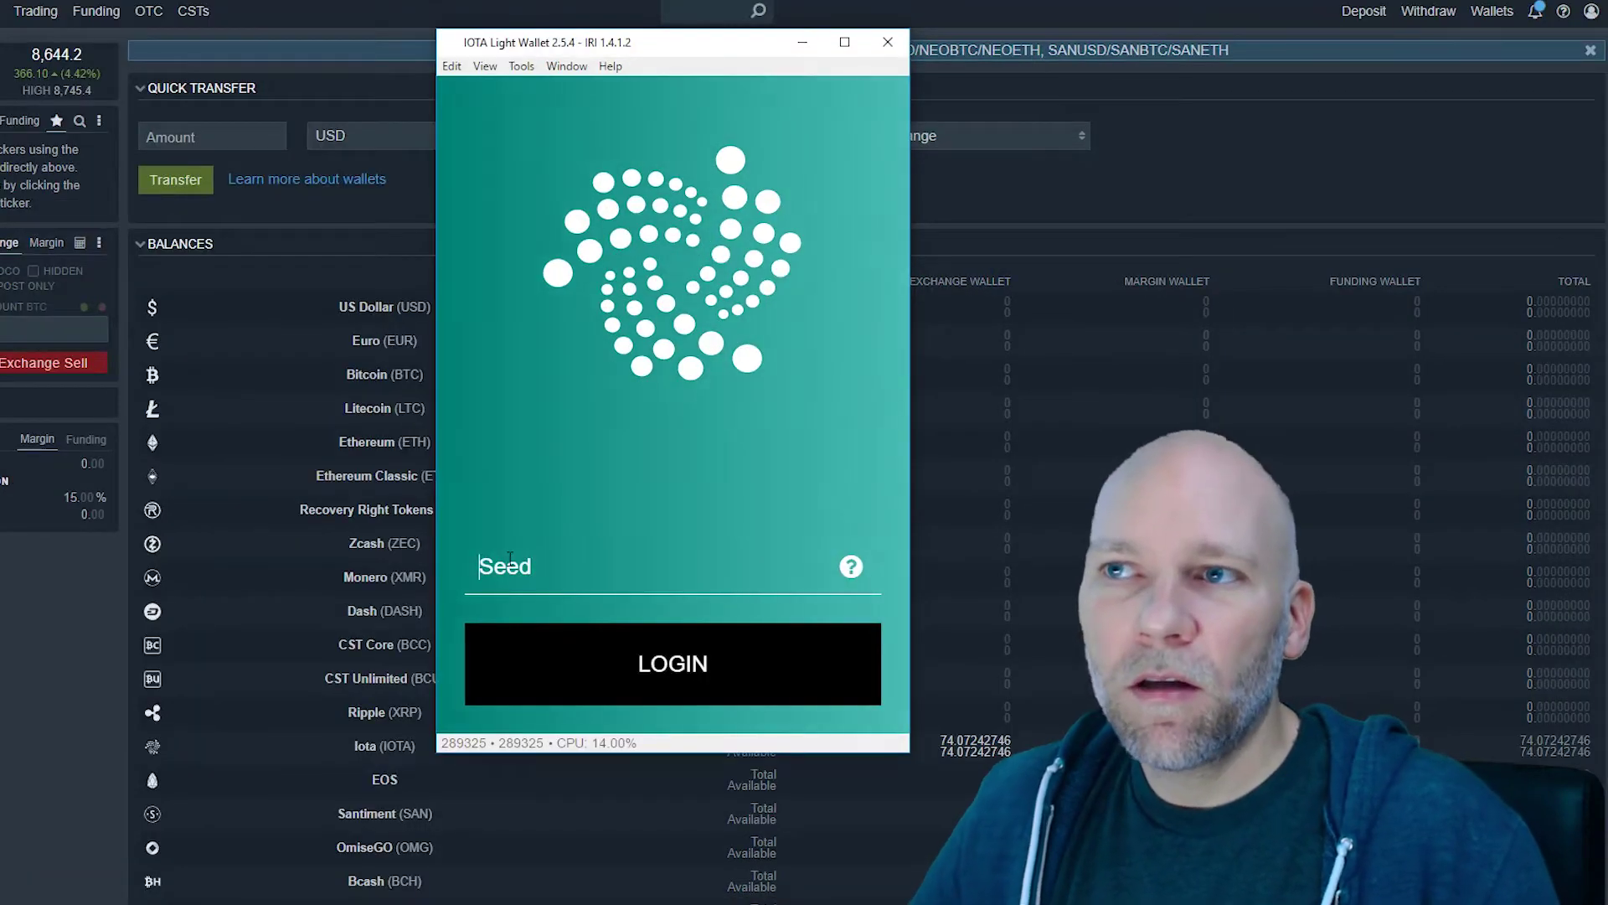
{"action": "key", "text": "ctrl+v"}
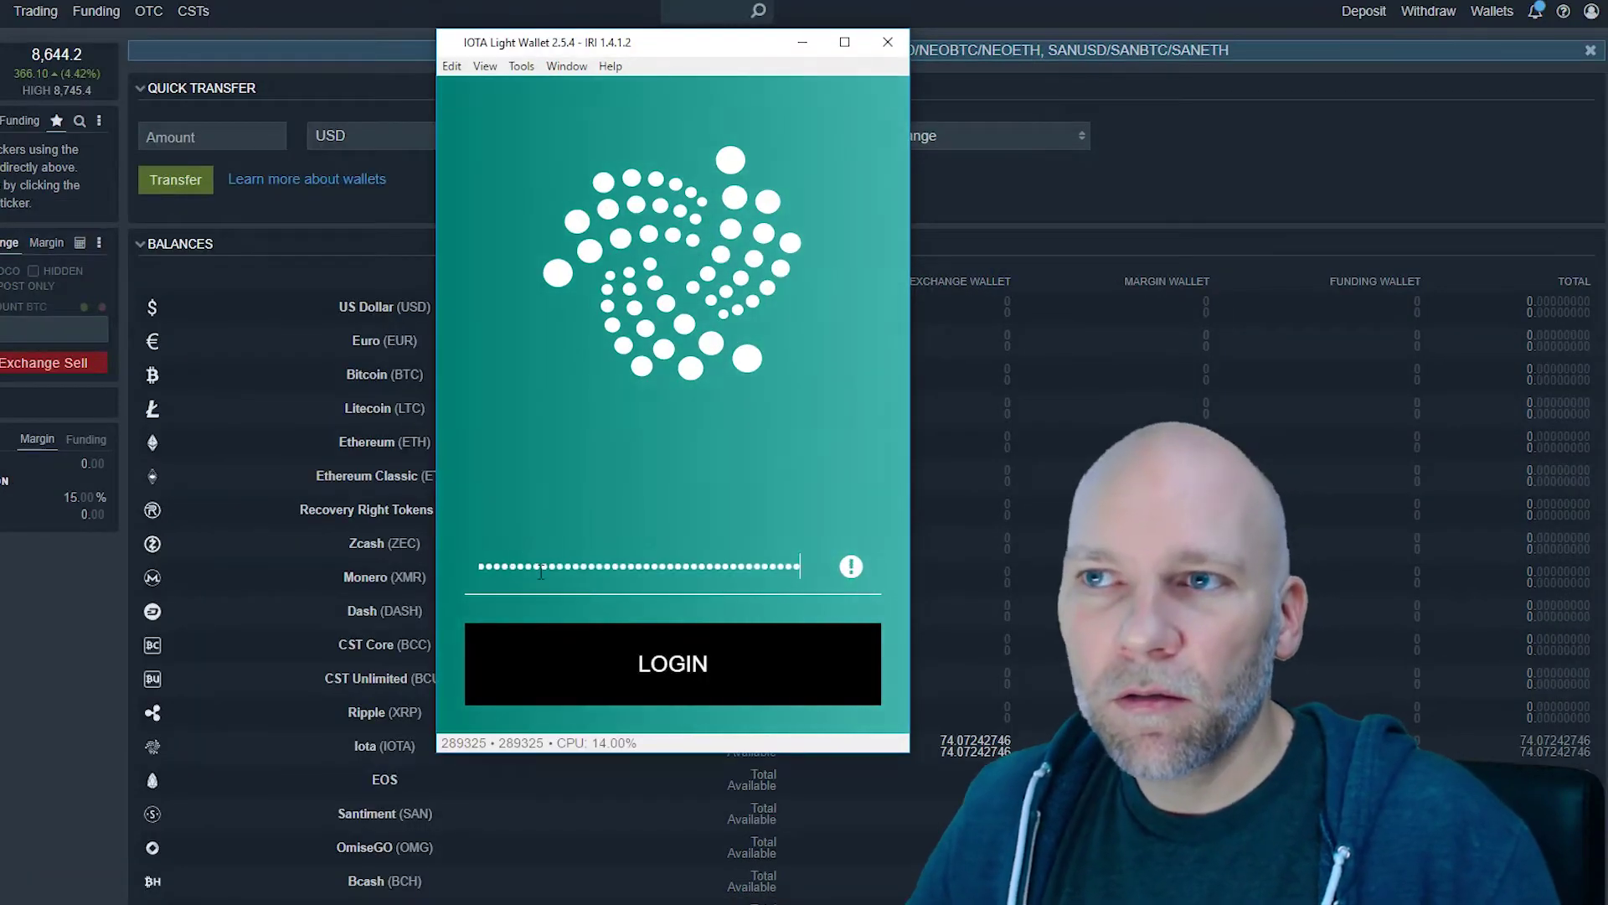
{"action": "left_click", "coordinate": [628, 690]}
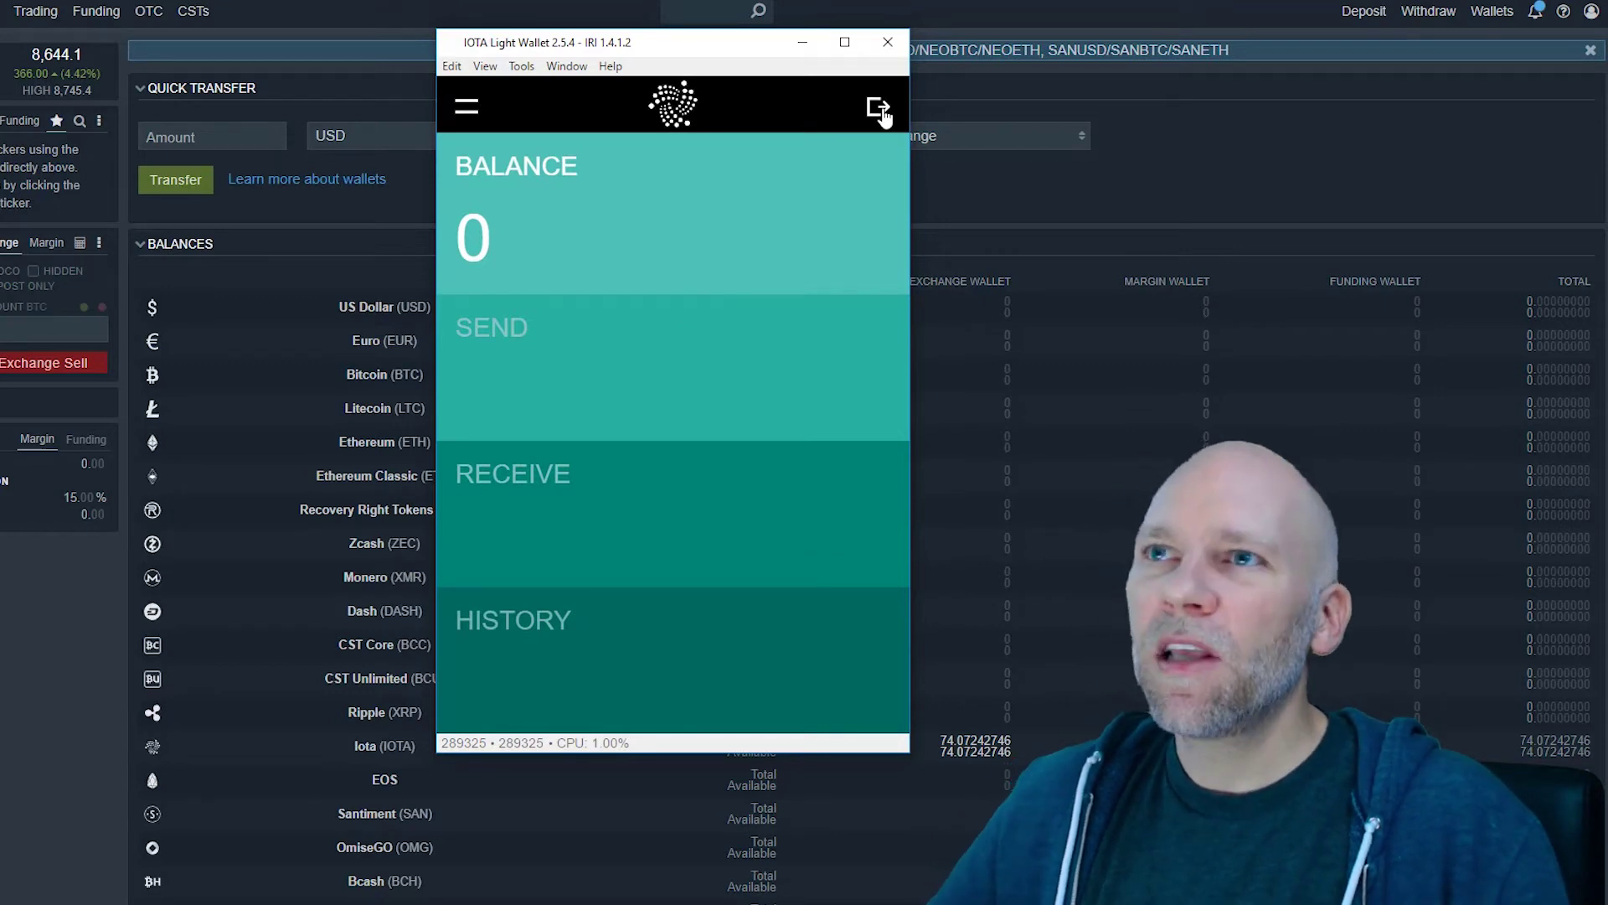
Step: Show the receive address with its QR code, copy the address, and minimize the wallet
{"action": "left_click", "coordinate": [471, 113]}
{"action": "left_click", "coordinate": [471, 113]}
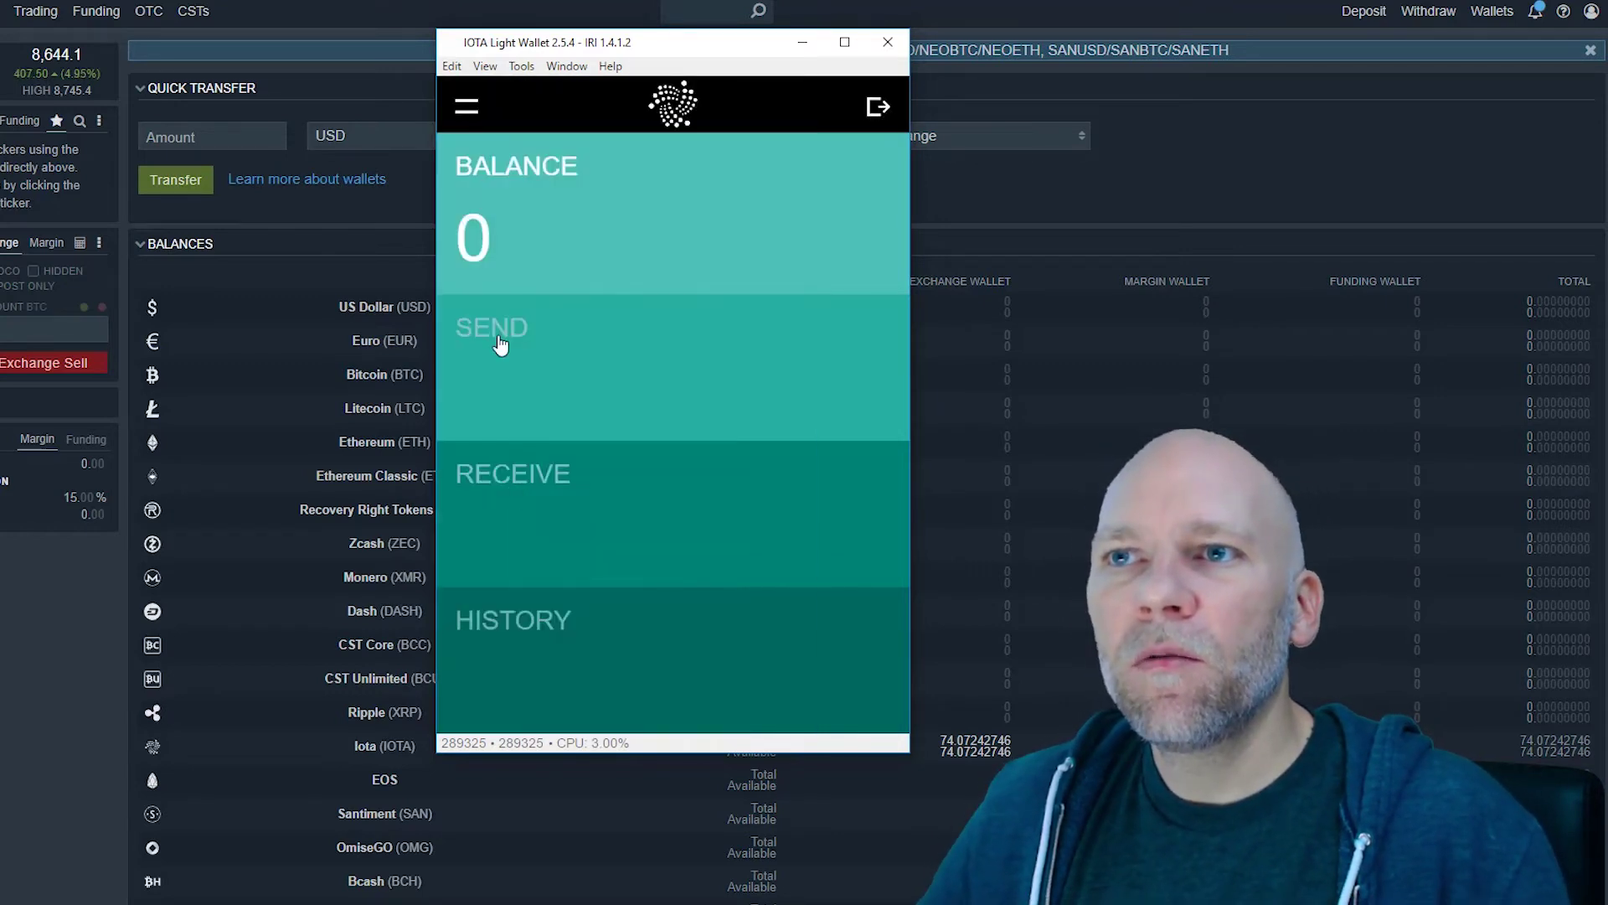
{"action": "left_click", "coordinate": [520, 478]}
{"action": "left_click_drag", "start_coordinate": [678, 52], "coordinate": [519, 71]}
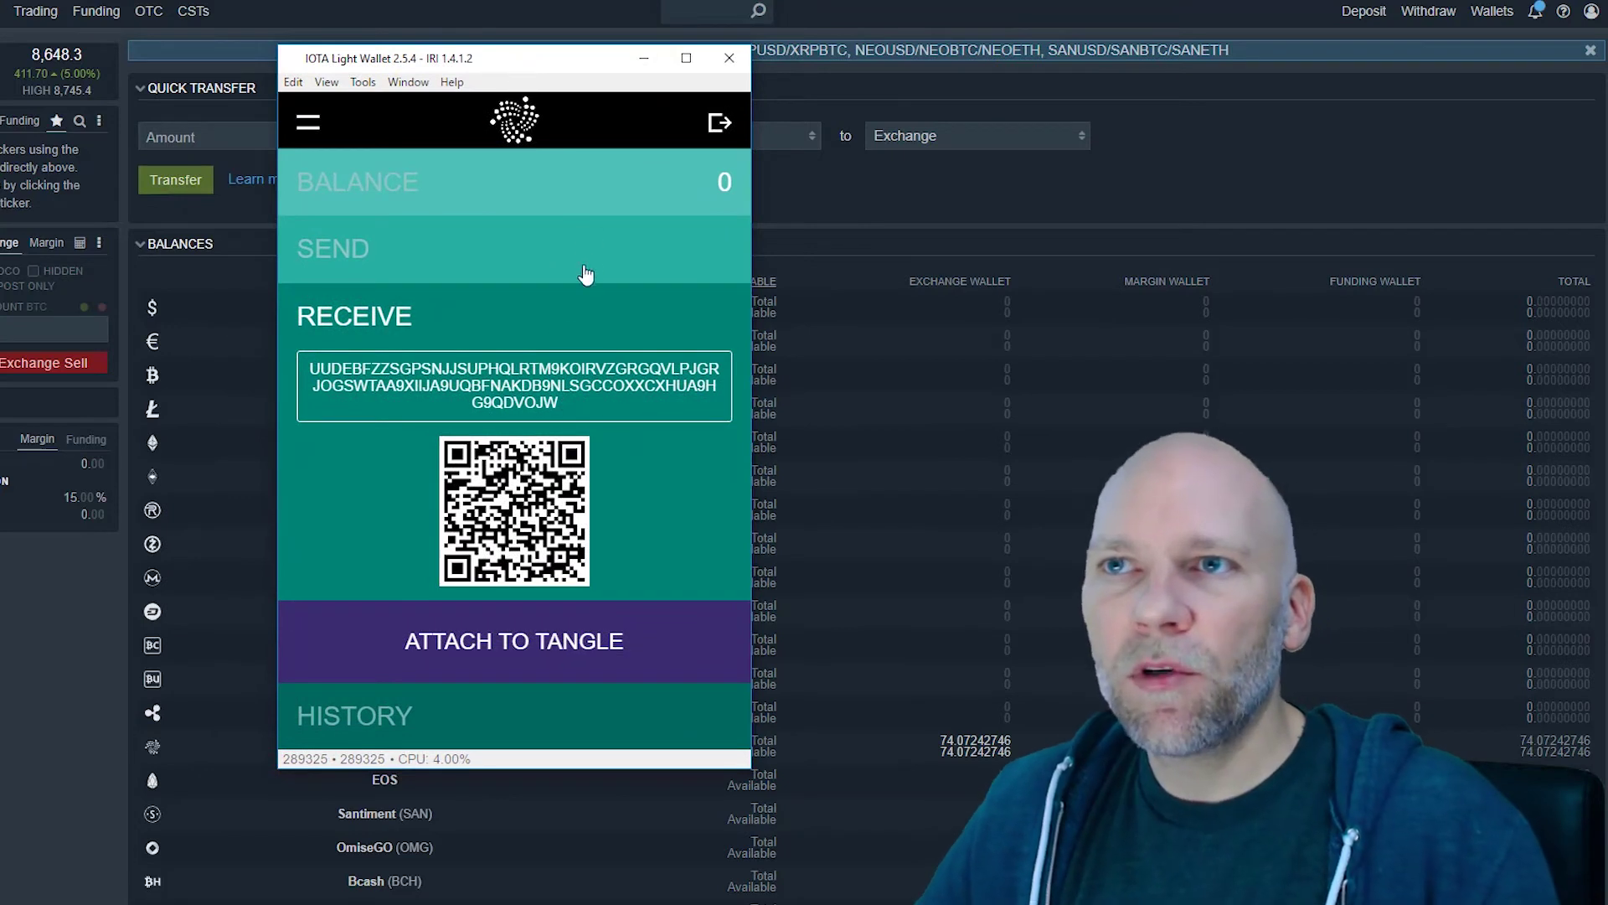
{"action": "double_click", "coordinate": [527, 390]}
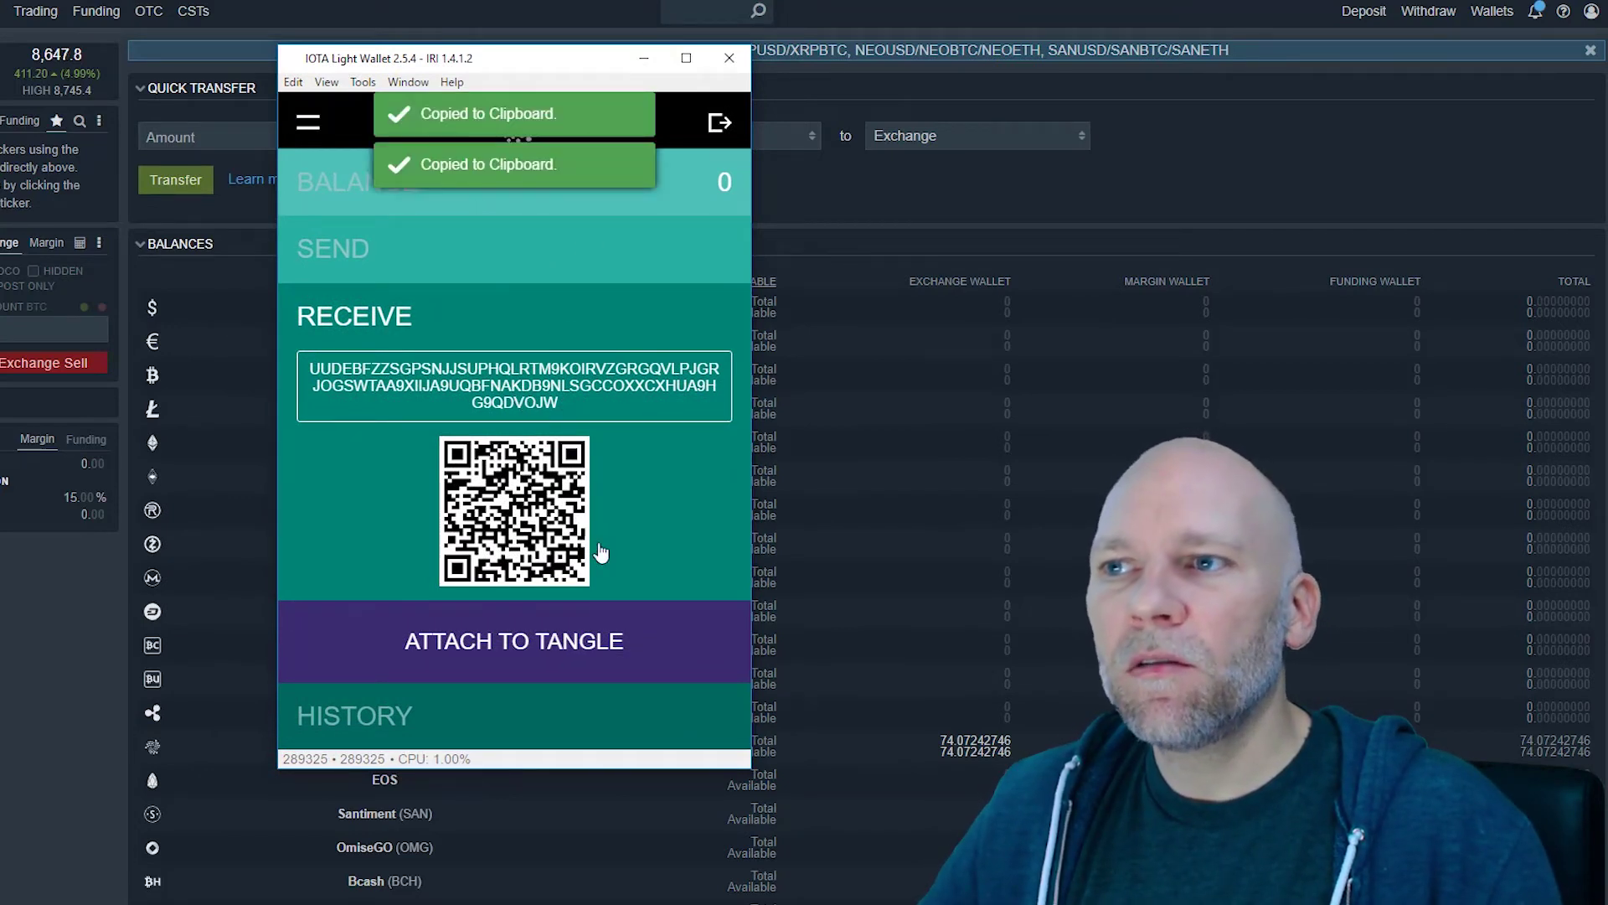
{"action": "left_click", "coordinate": [436, 768]}
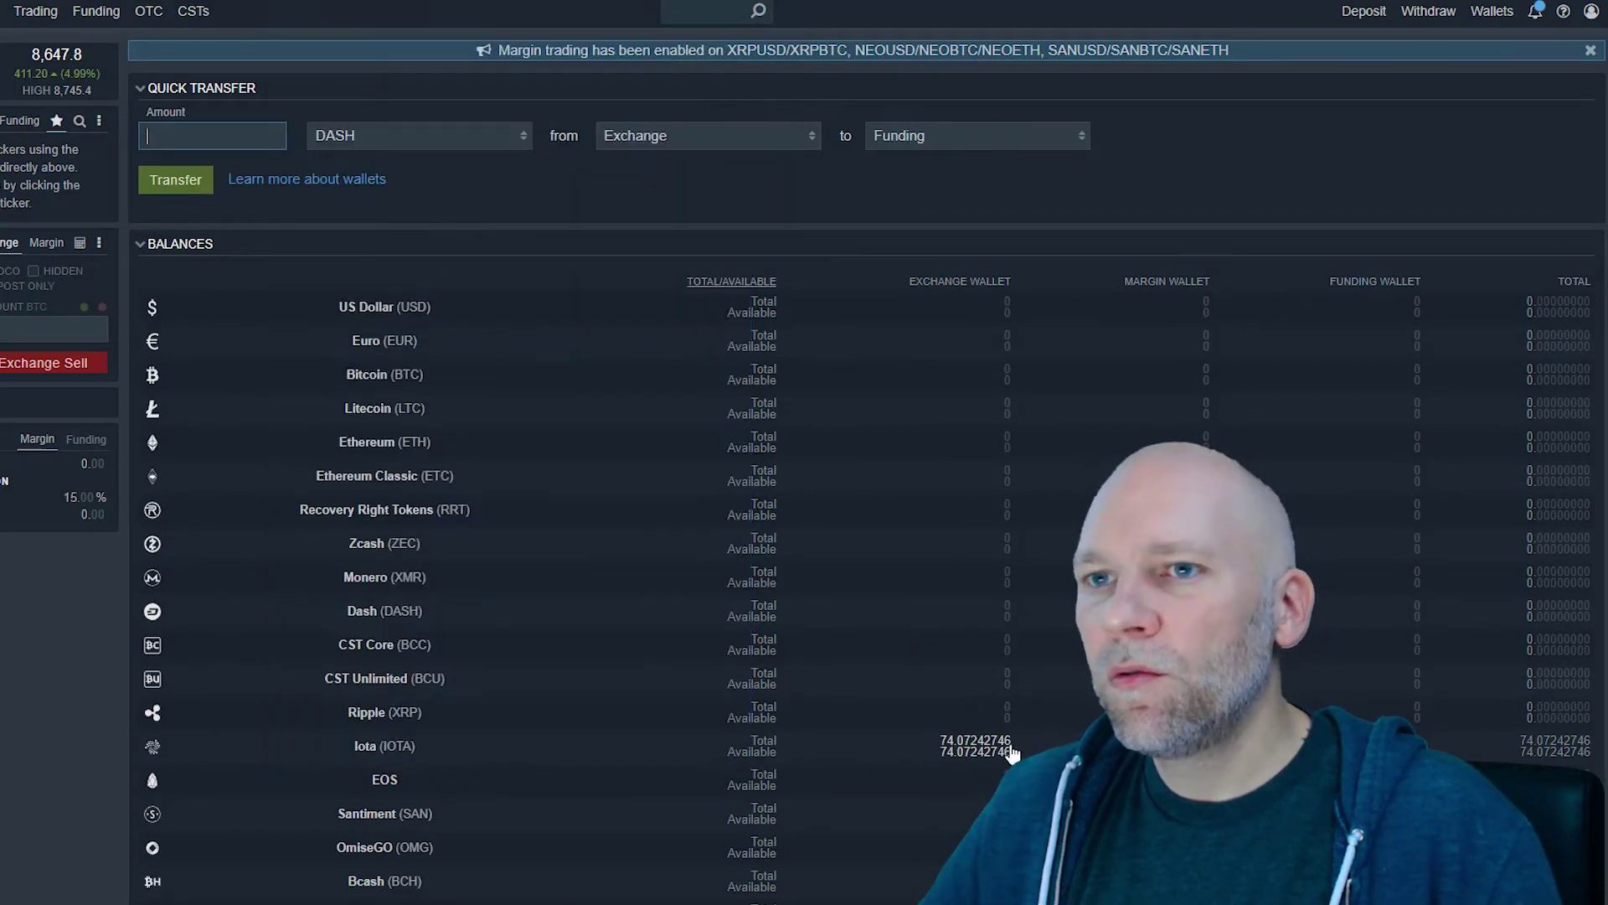
Step: Open Bitfinex Withdraw, close the US customer notice, and select Iota as the currency
{"action": "left_click", "coordinate": [1430, 15]}
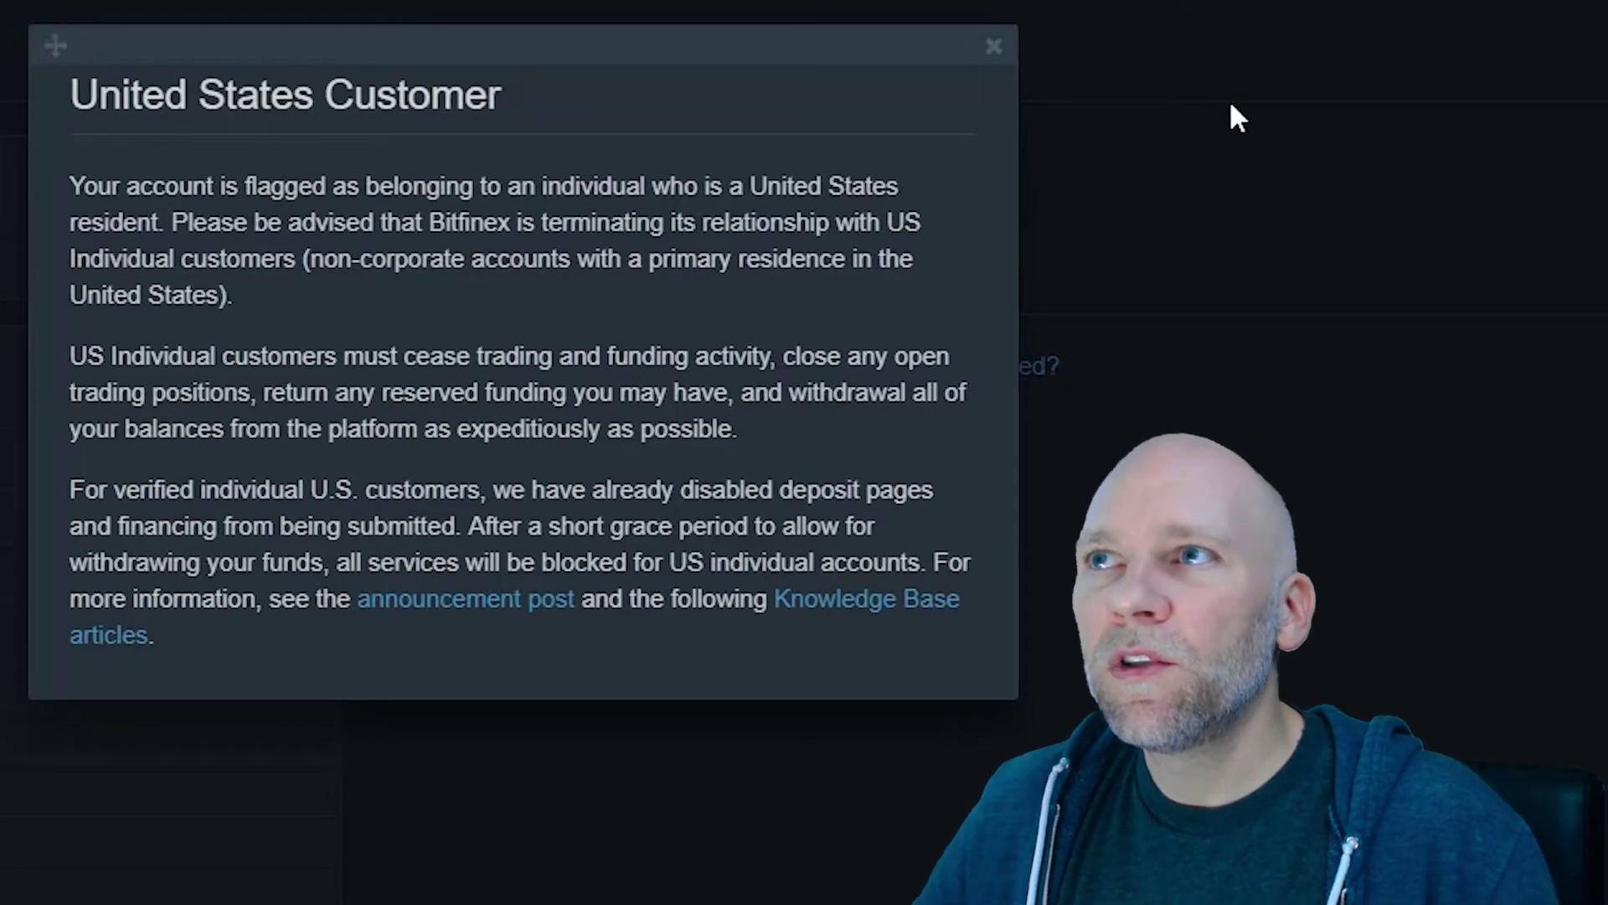
{"action": "left_click", "coordinate": [993, 47]}
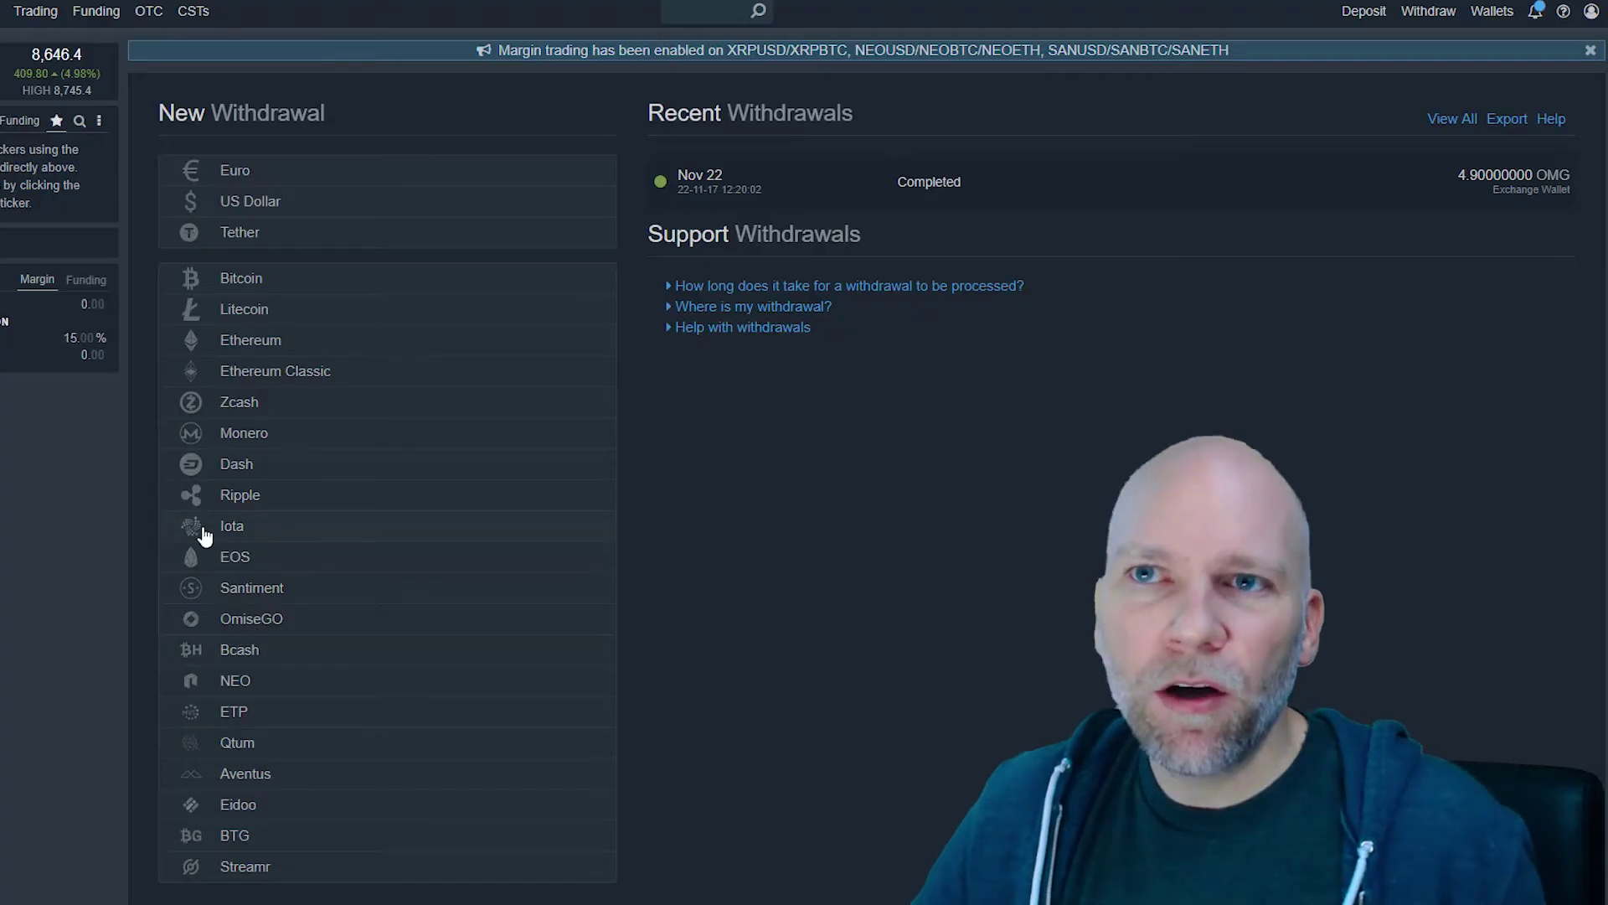
{"action": "left_click", "coordinate": [204, 536]}
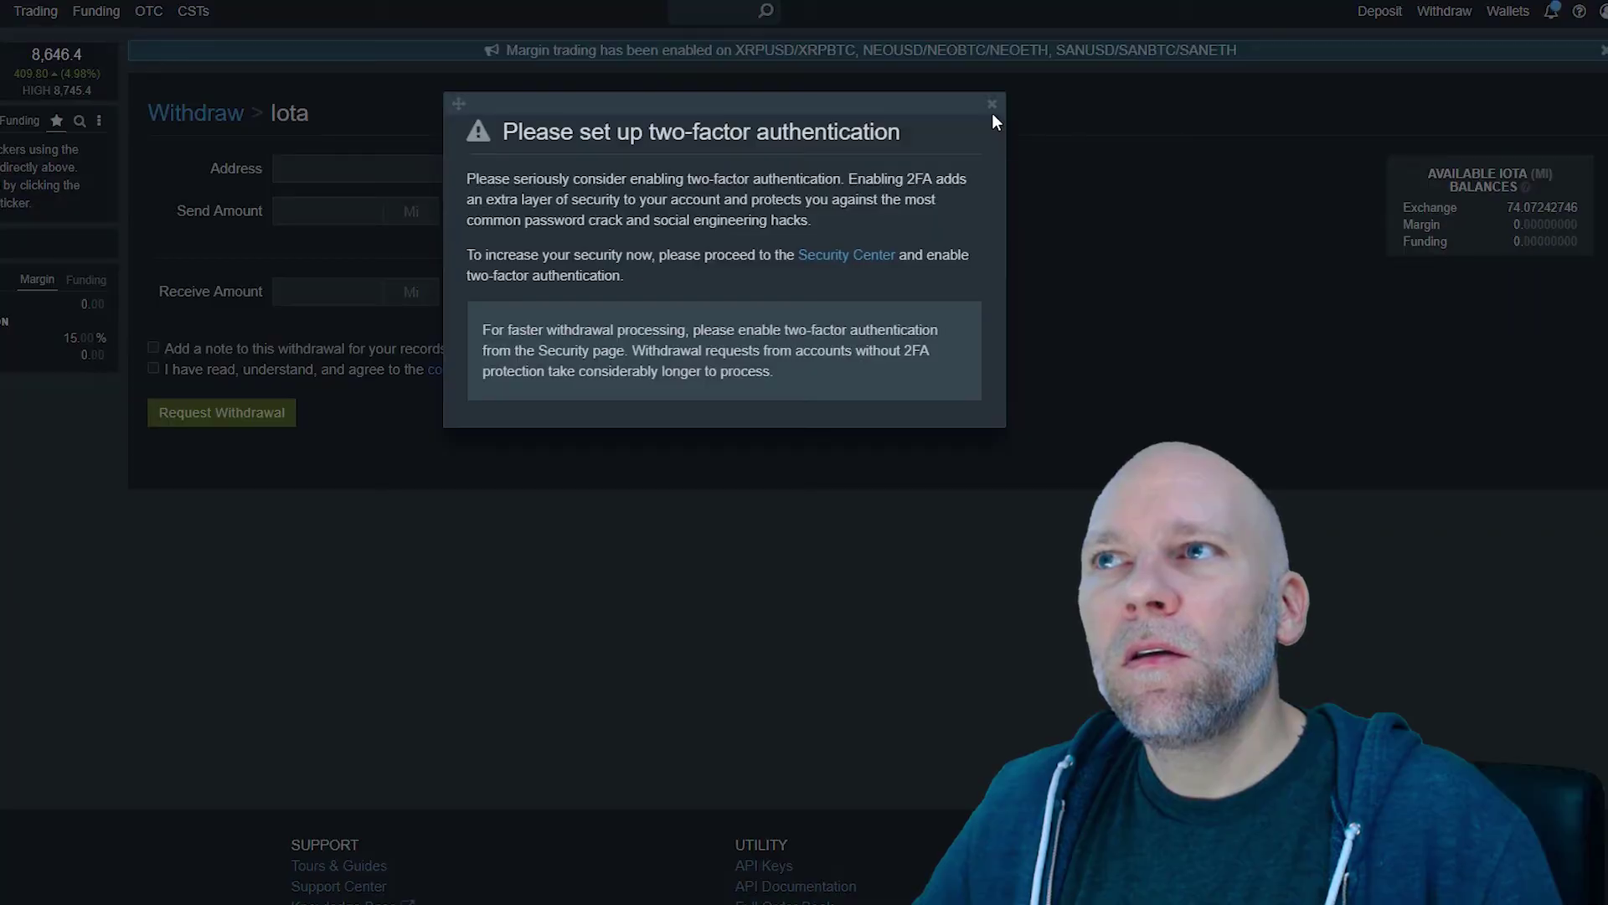
Step: Close the 2FA reminder, paste the wallet's receive address, and choose the Exchange Wallet as source
{"action": "left_click", "coordinate": [993, 111]}
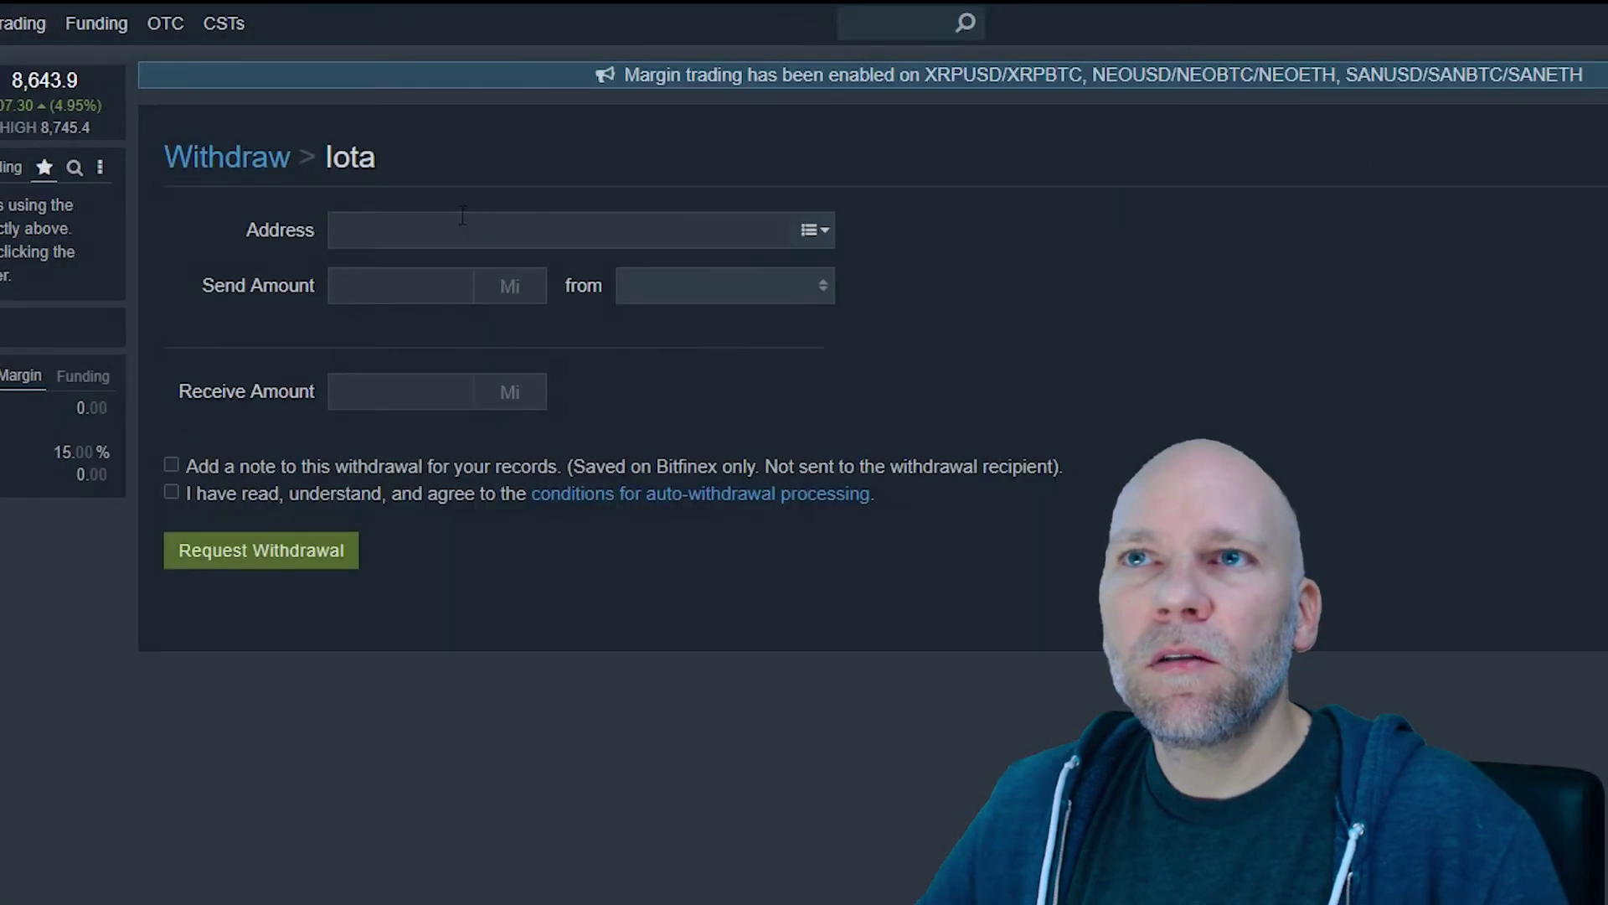
{"action": "left_click", "coordinate": [462, 220]}
{"action": "key", "text": "ctrl+v"}
{"action": "key", "text": "Tab"}
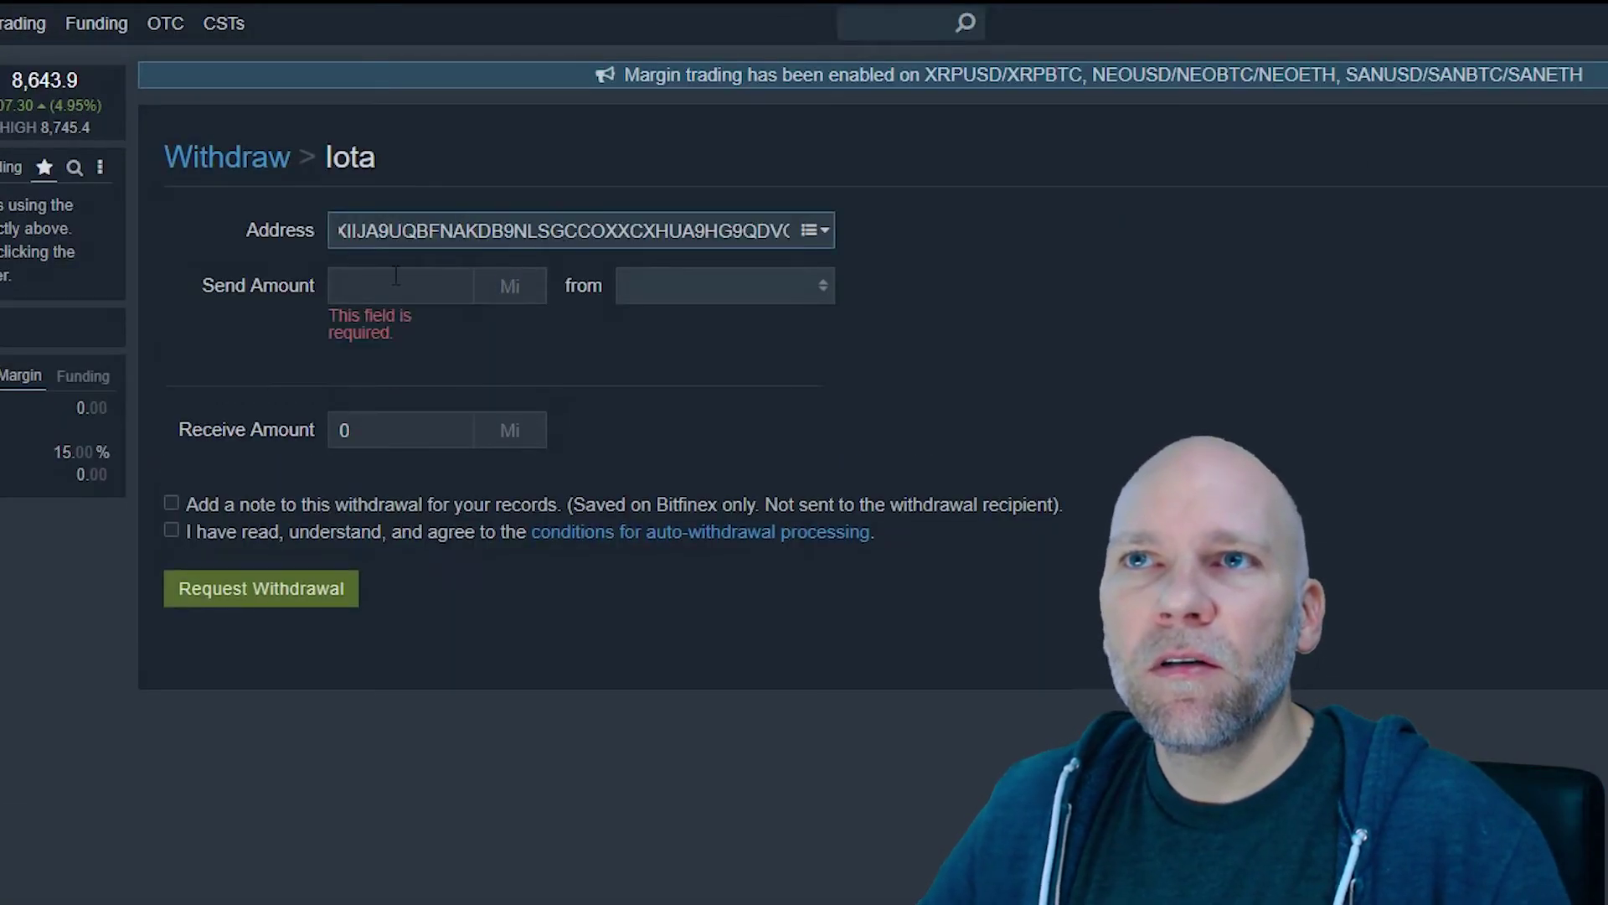
{"action": "type", "text": "1"}
{"action": "left_click", "coordinate": [676, 302]}
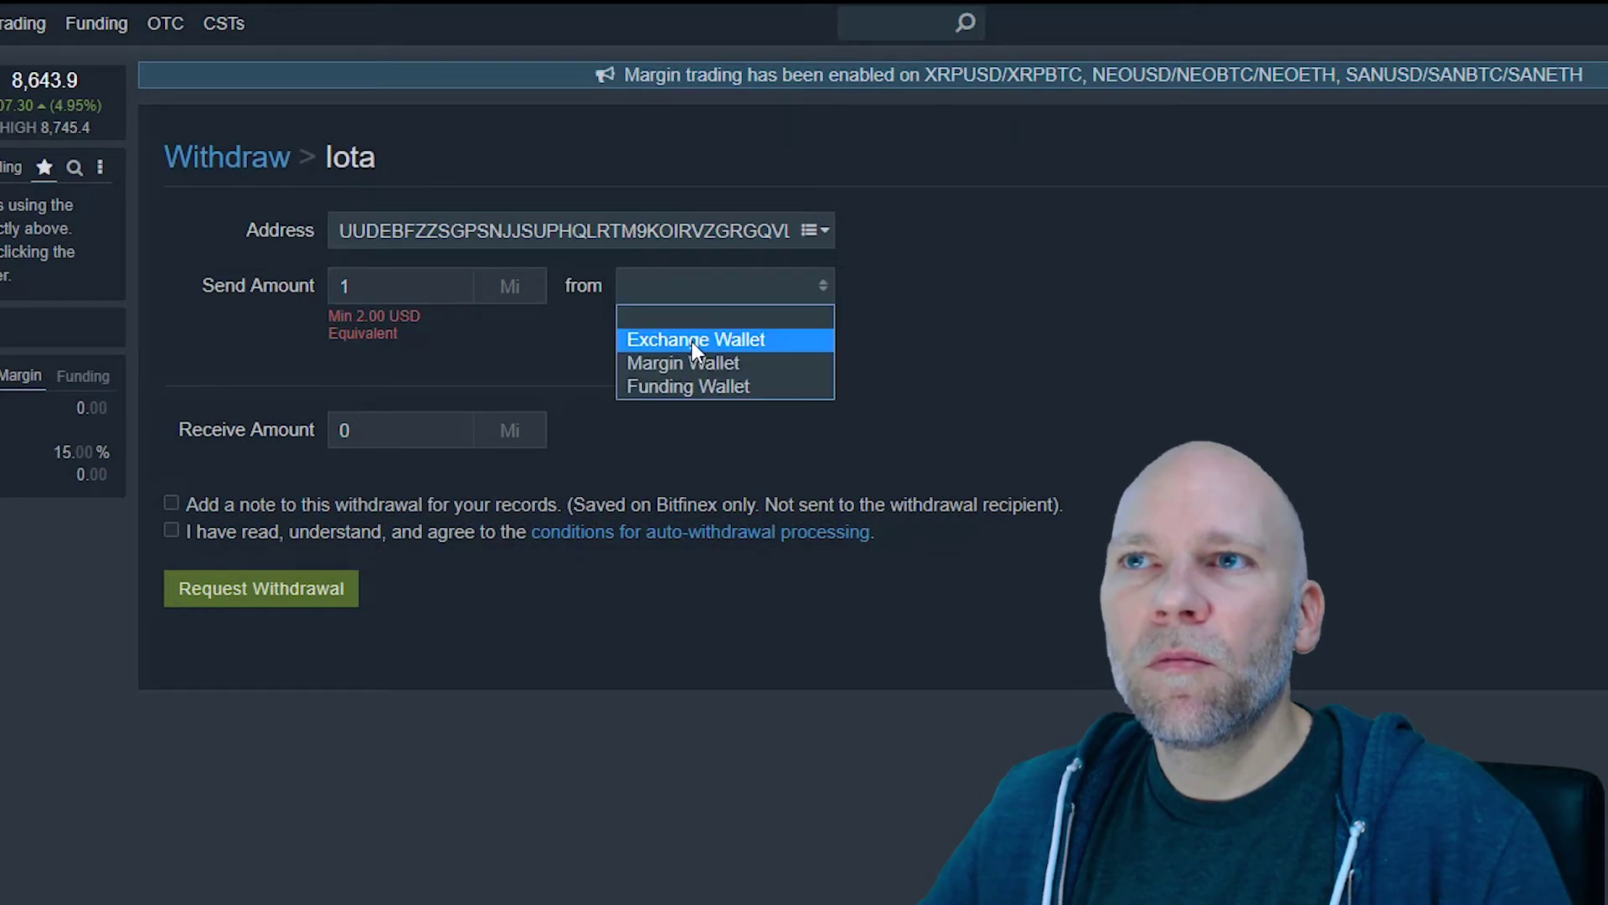
{"action": "left_click", "coordinate": [705, 340]}
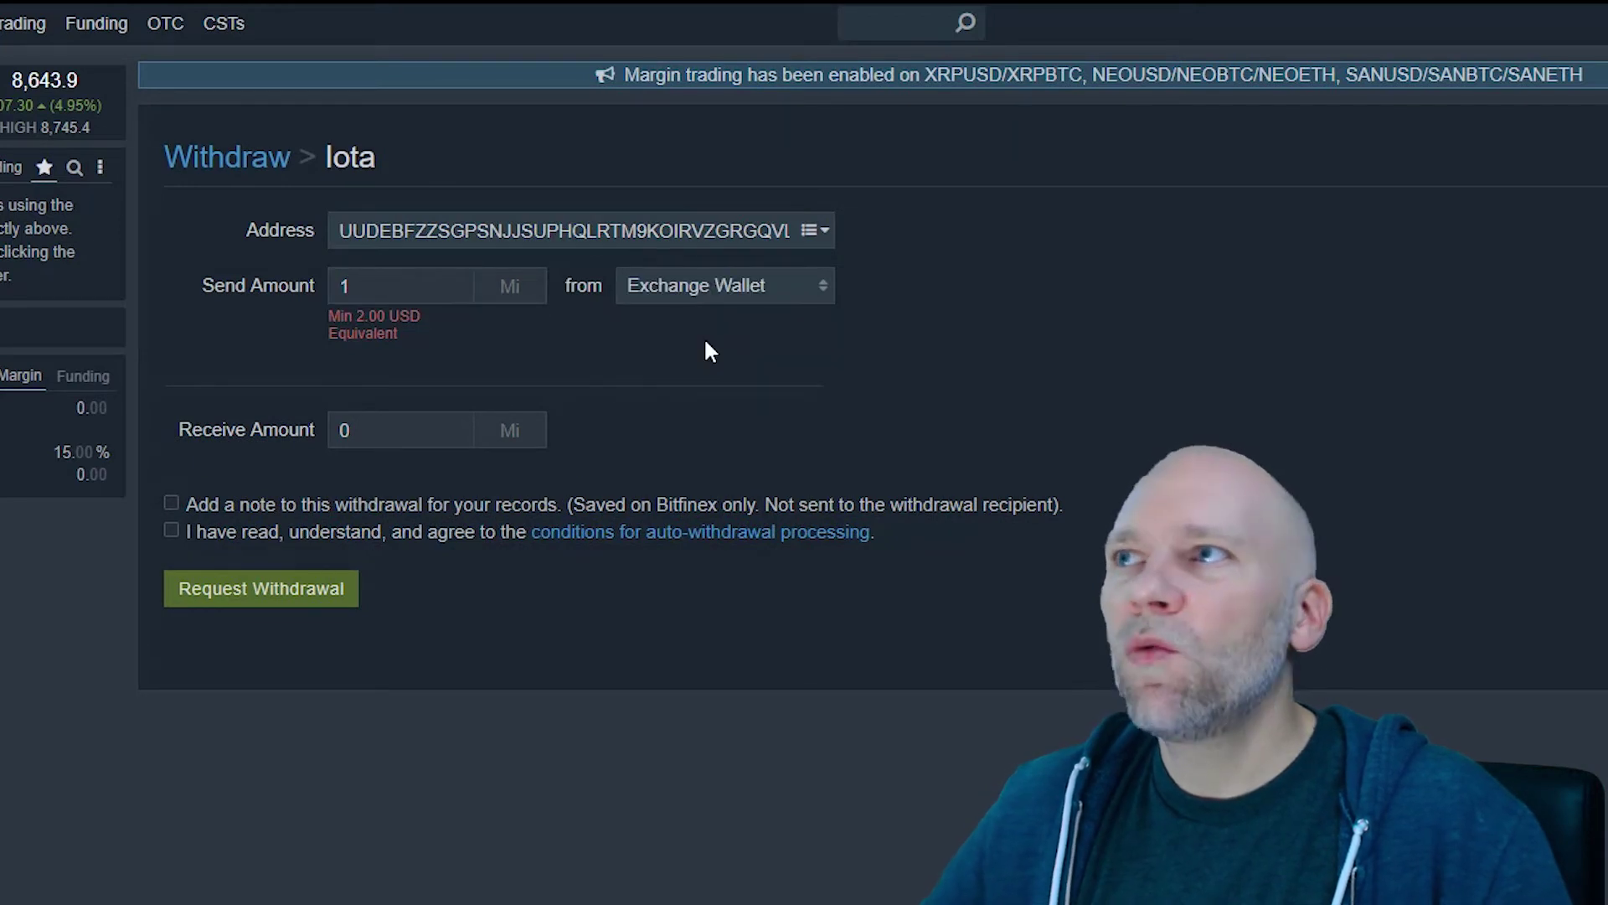
Step: Set the send amount to 3, tick both checkboxes, and request the withdrawal
{"action": "left_click", "coordinate": [387, 418]}
{"action": "double_click", "coordinate": [389, 275]}
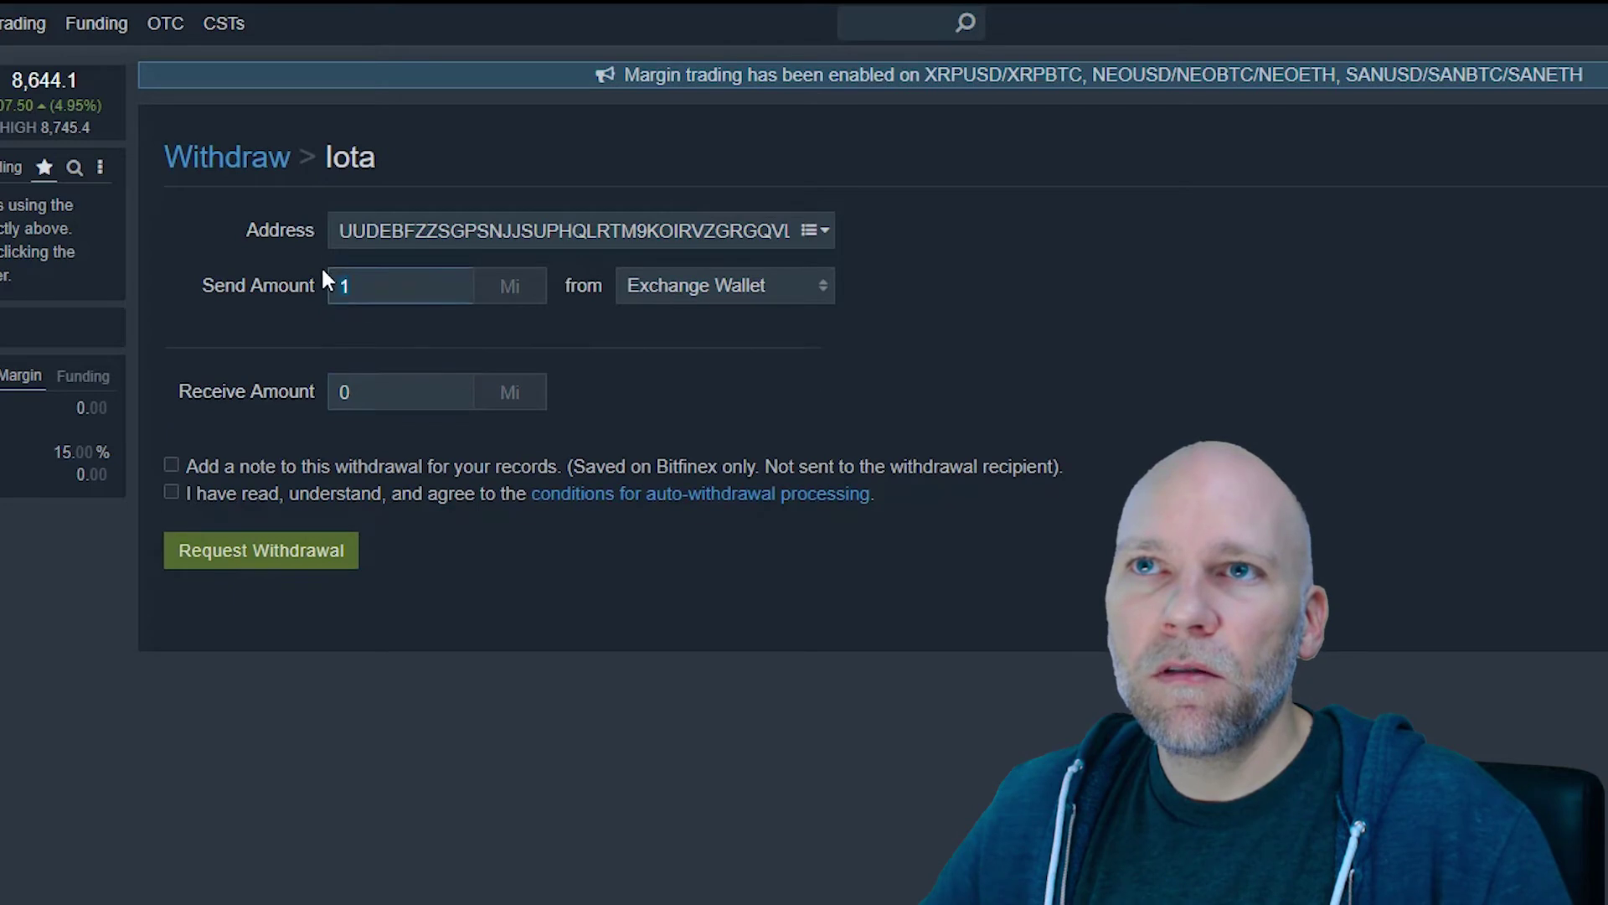
{"action": "type", "text": "2"}
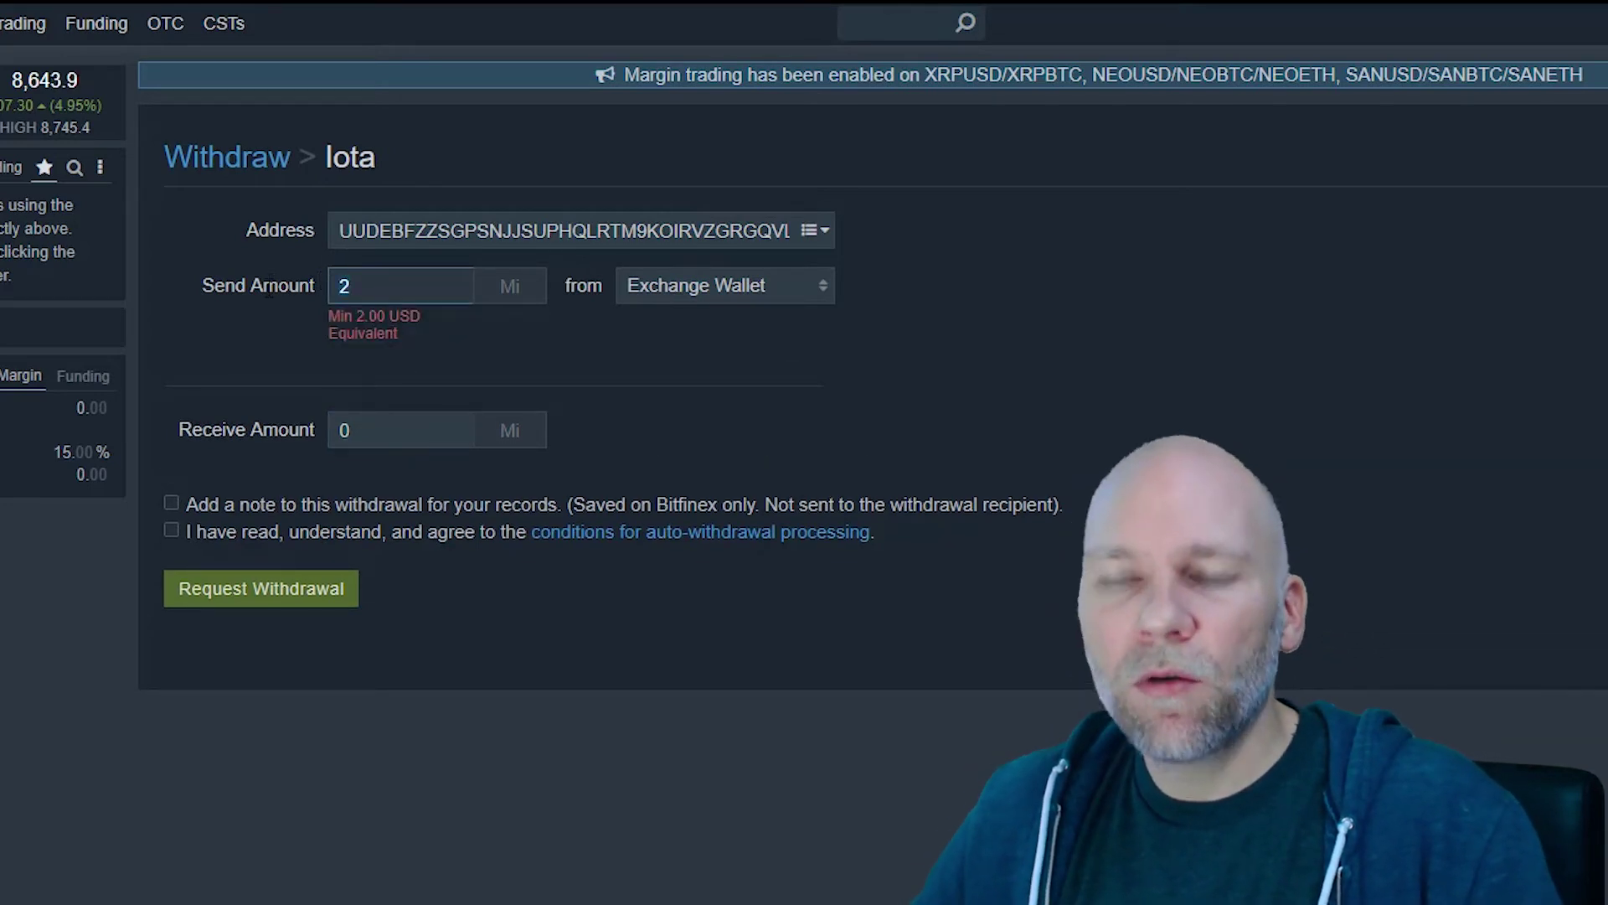
{"action": "key", "text": "BackSpace"}
{"action": "type", "text": "5"}
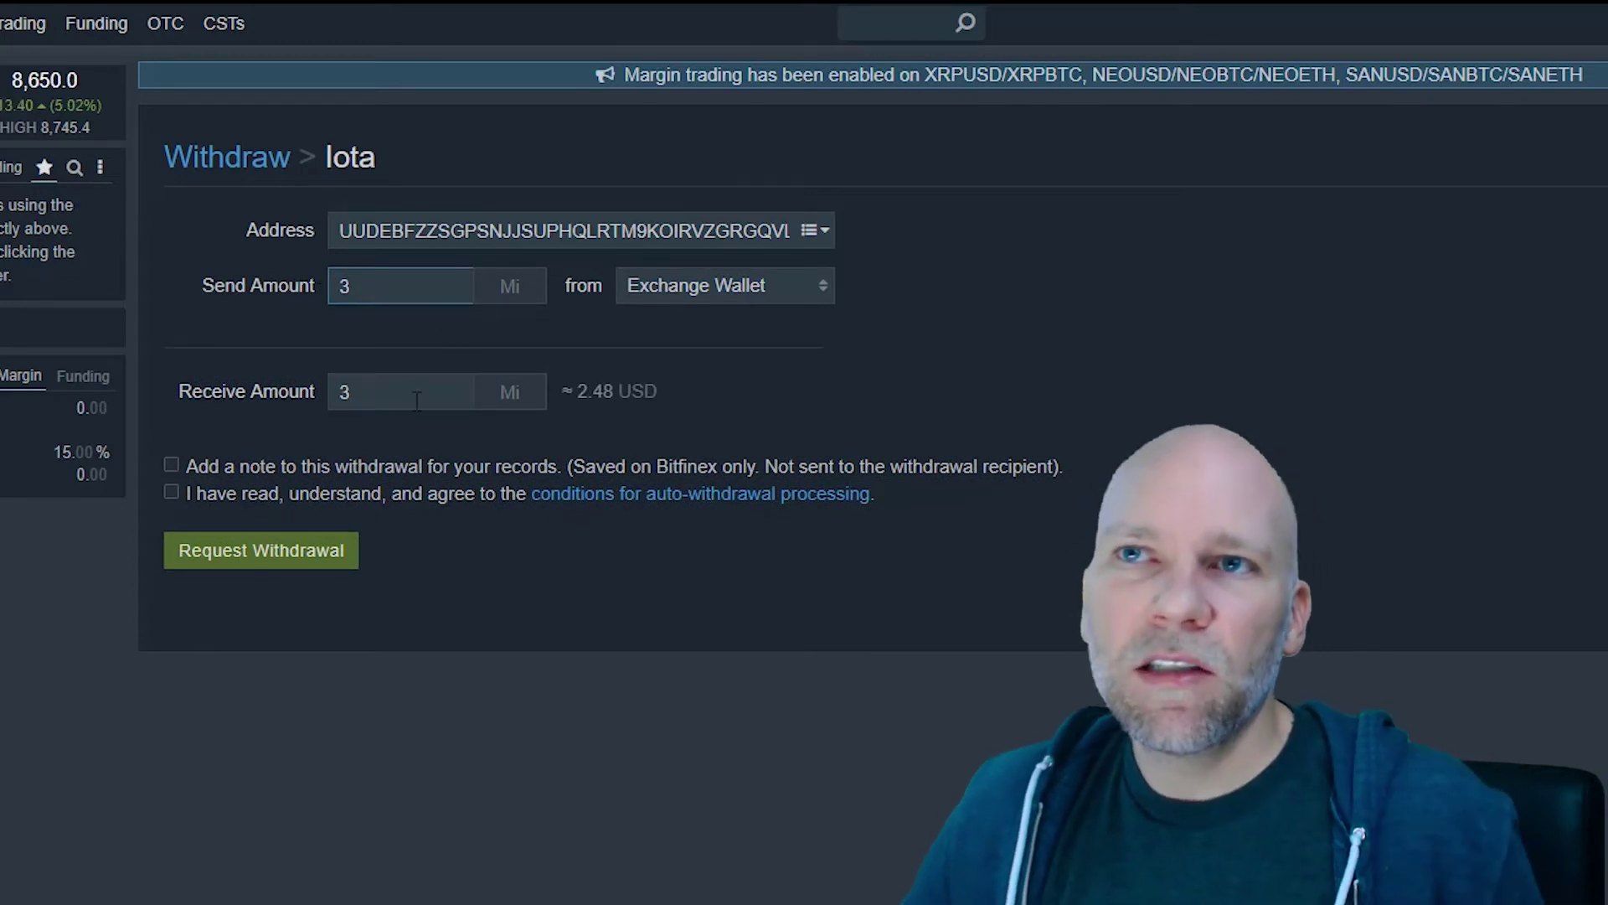
{"action": "left_click", "coordinate": [171, 466]}
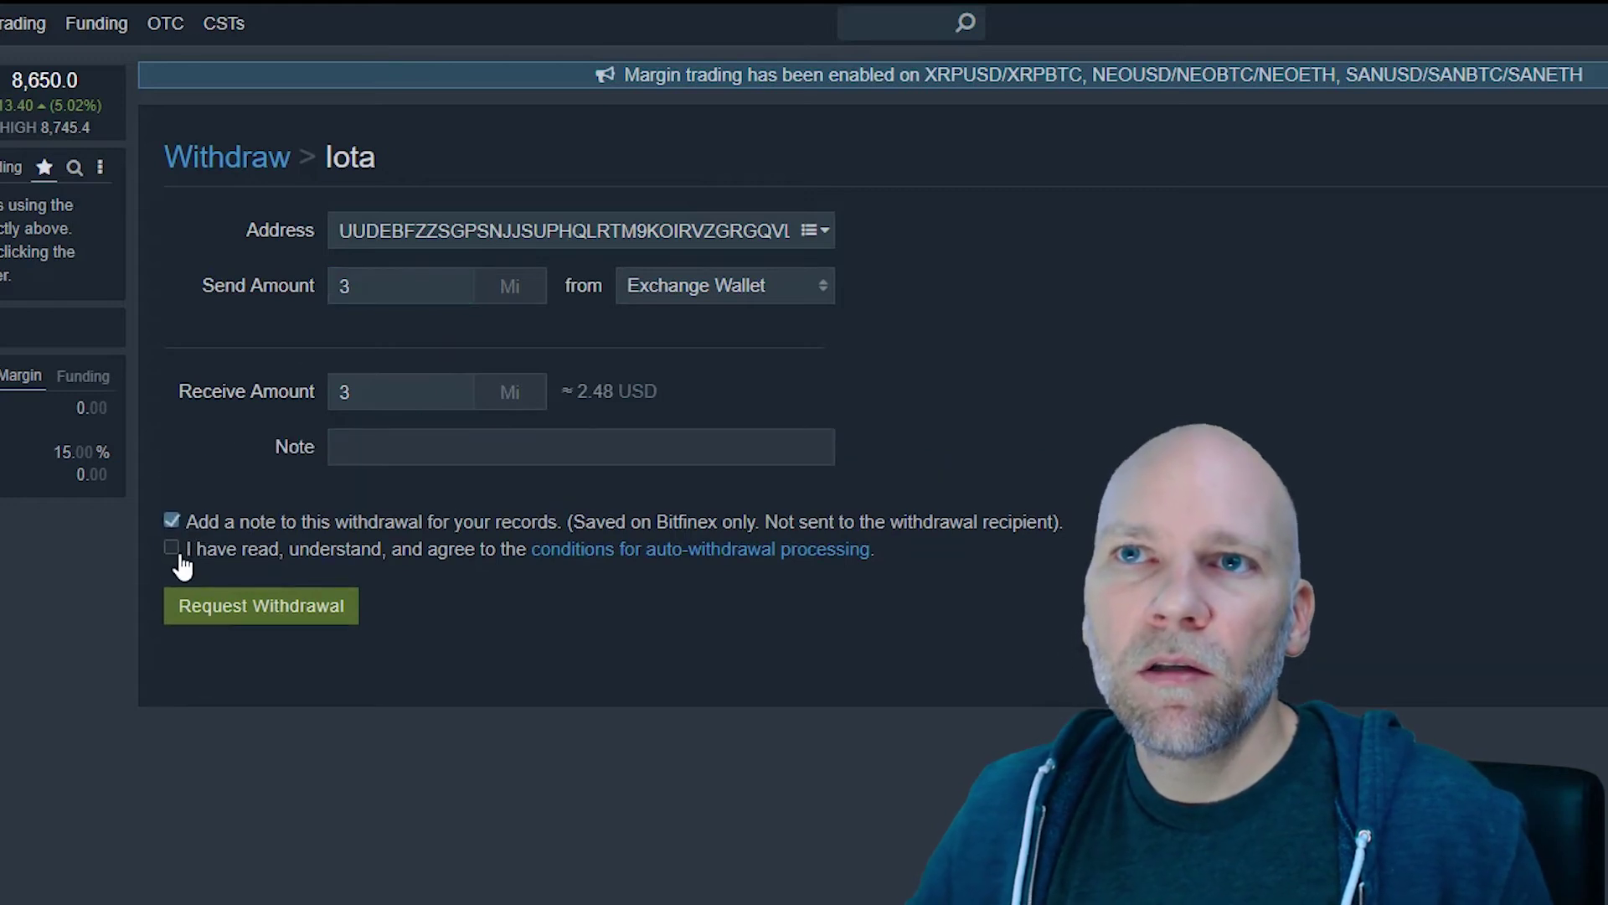
{"action": "left_click", "coordinate": [172, 550]}
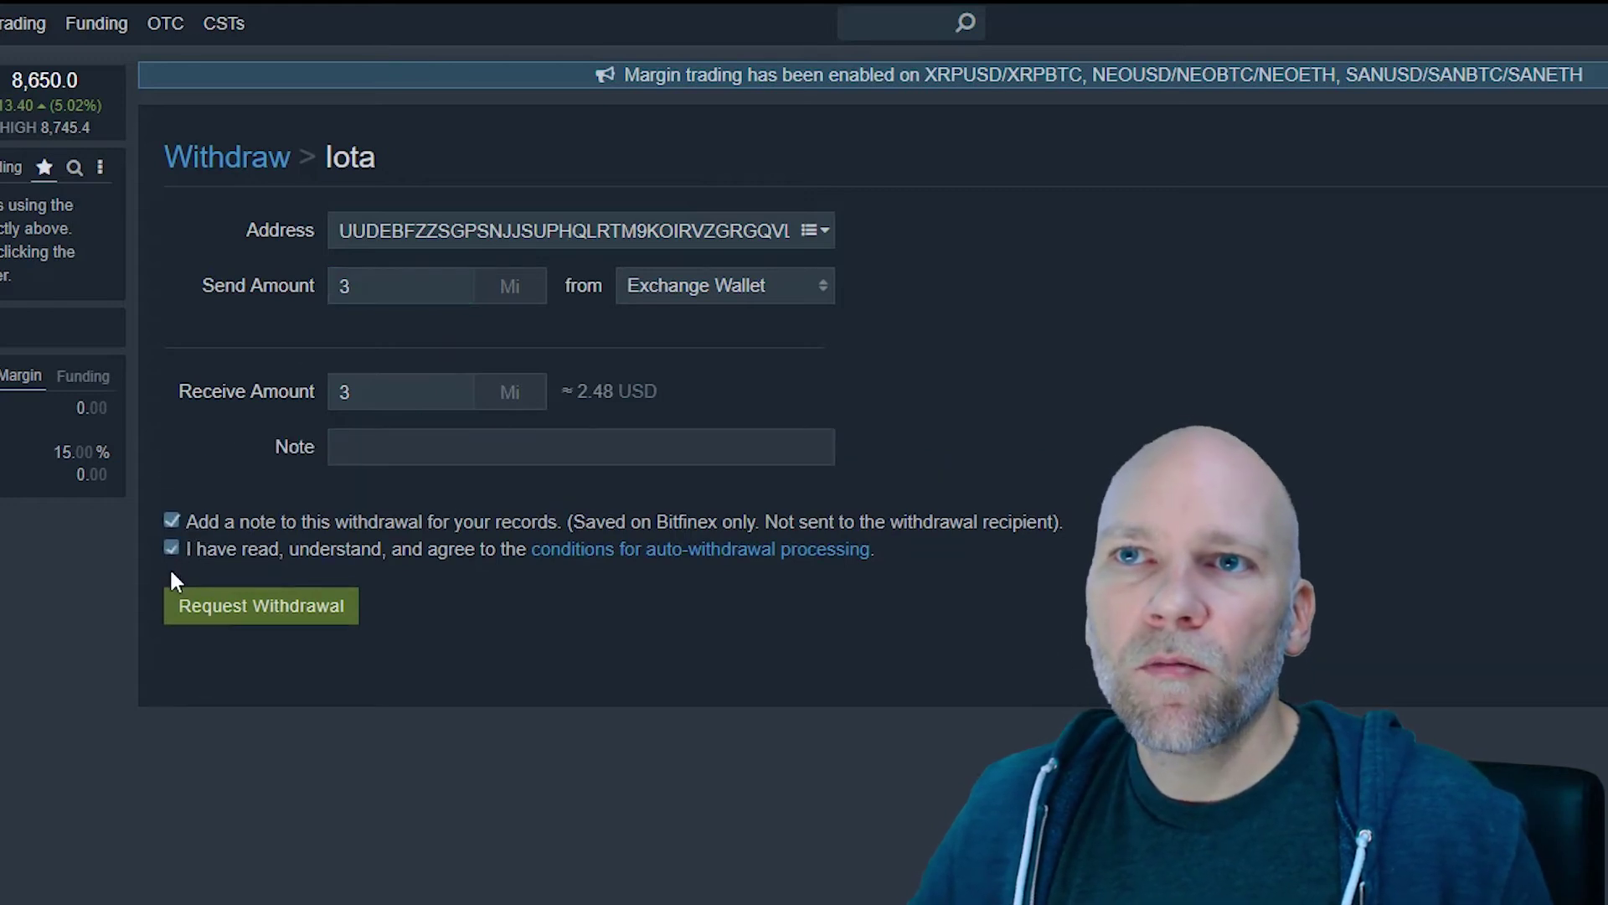
{"action": "left_click", "coordinate": [261, 605]}
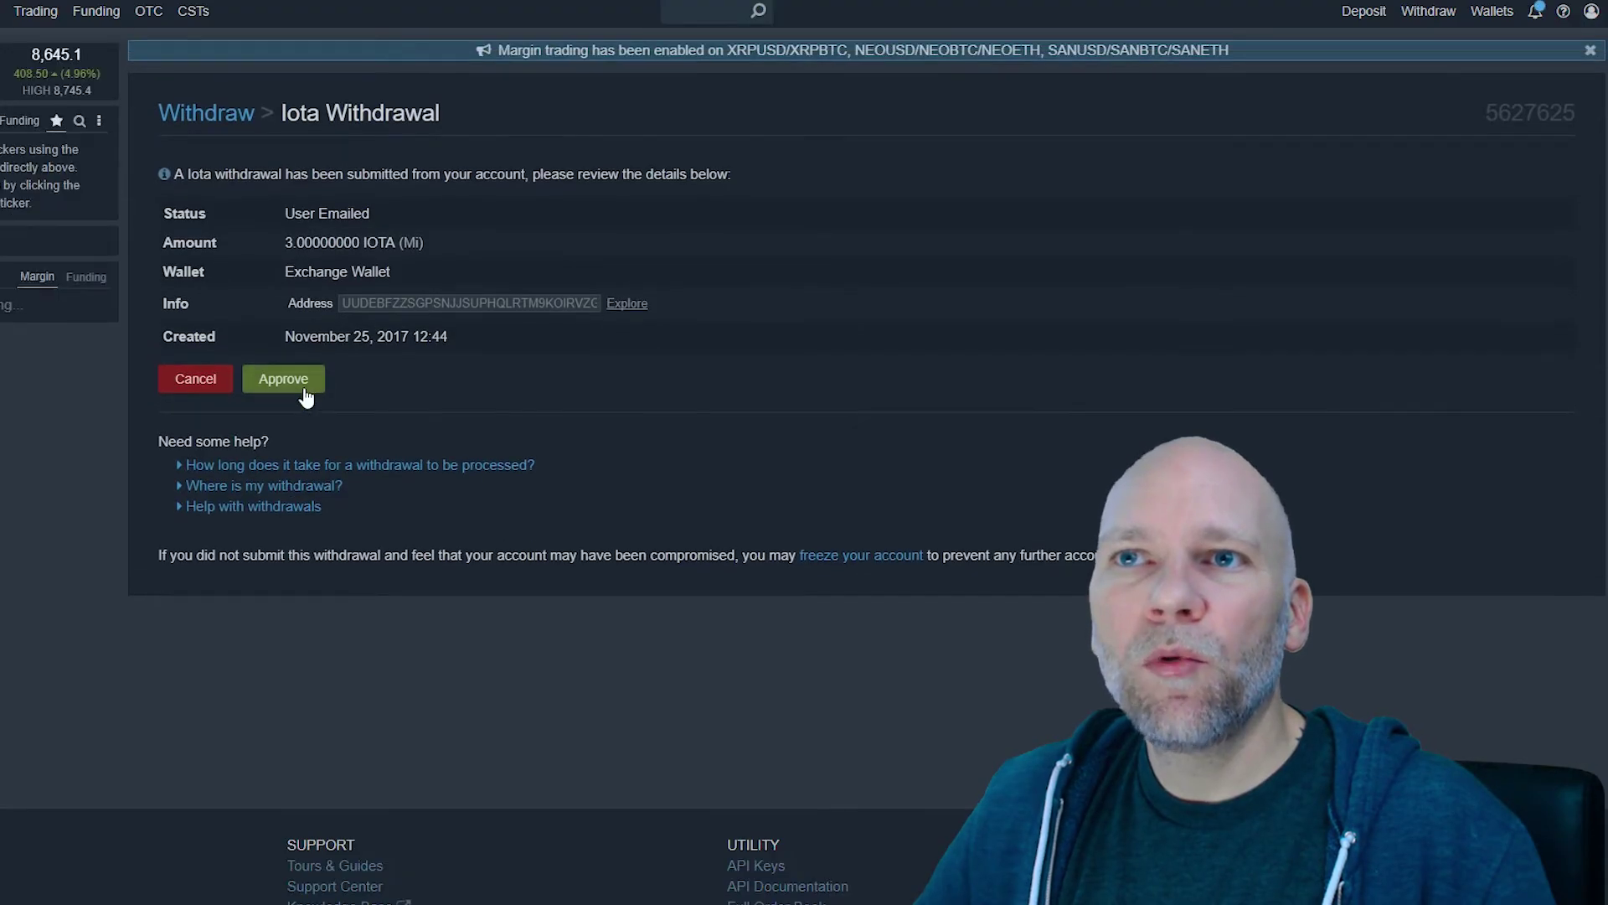
Step: Approve the 3 Mi IOTA withdrawal in Bitfinex and bring the IOTA wallet back to the centre
{"action": "left_click", "coordinate": [287, 380]}
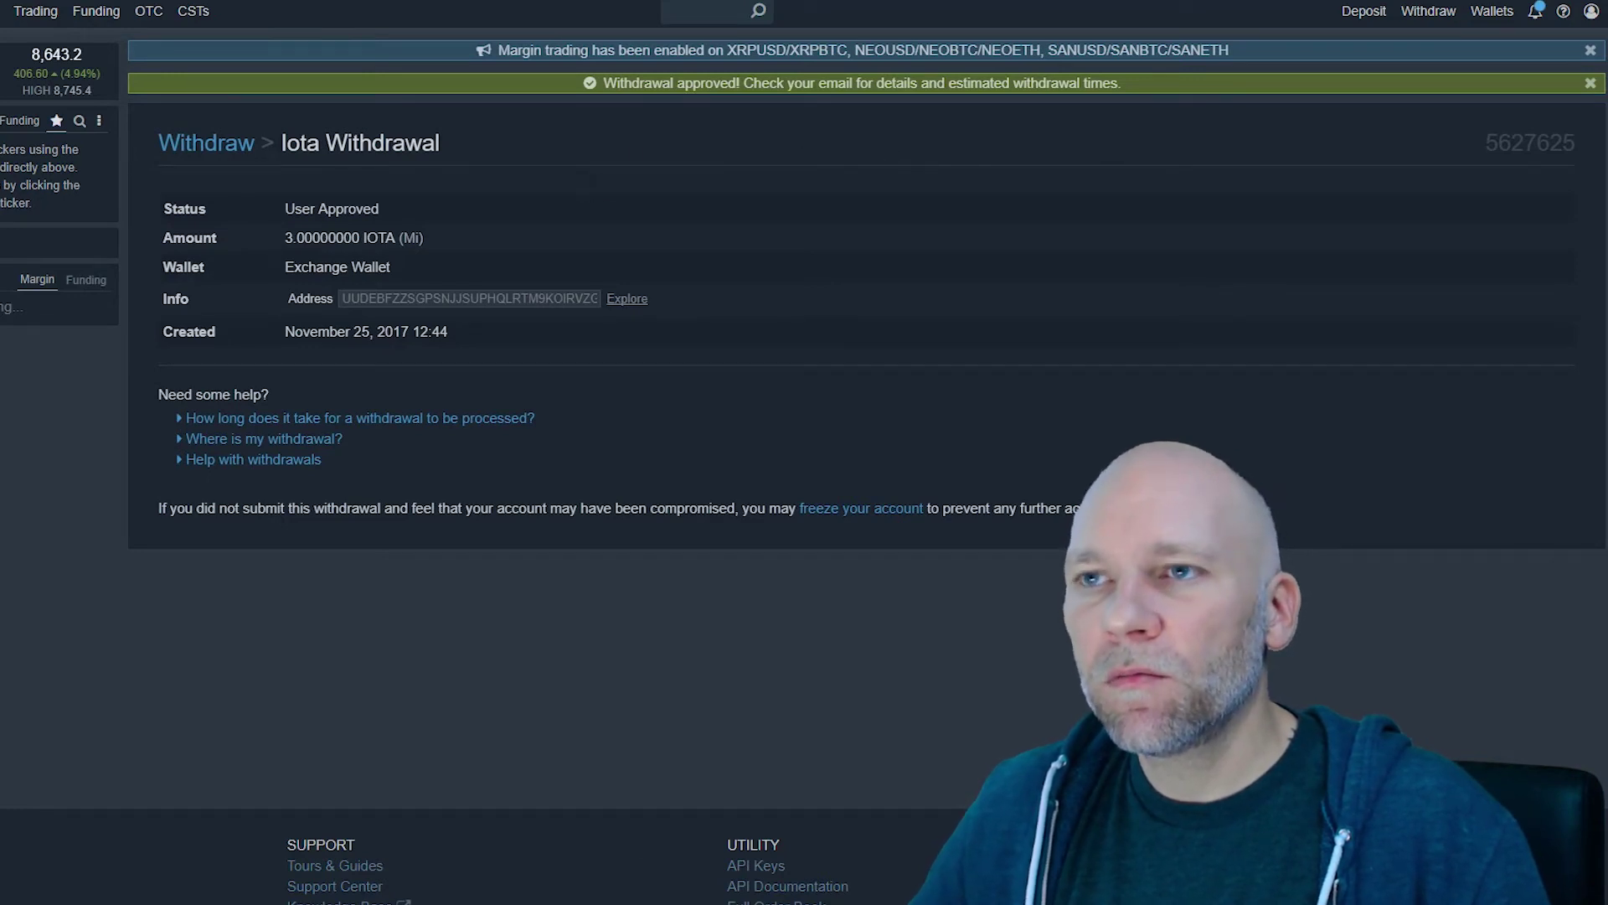
{"action": "key", "text": "alt+Tab"}
{"action": "left_click_drag", "start_coordinate": [505, 67], "coordinate": [718, 124]}
Step: Collapse the wallet's receive panel back to the overview and shift the window right
{"action": "left_click", "coordinate": [769, 395]}
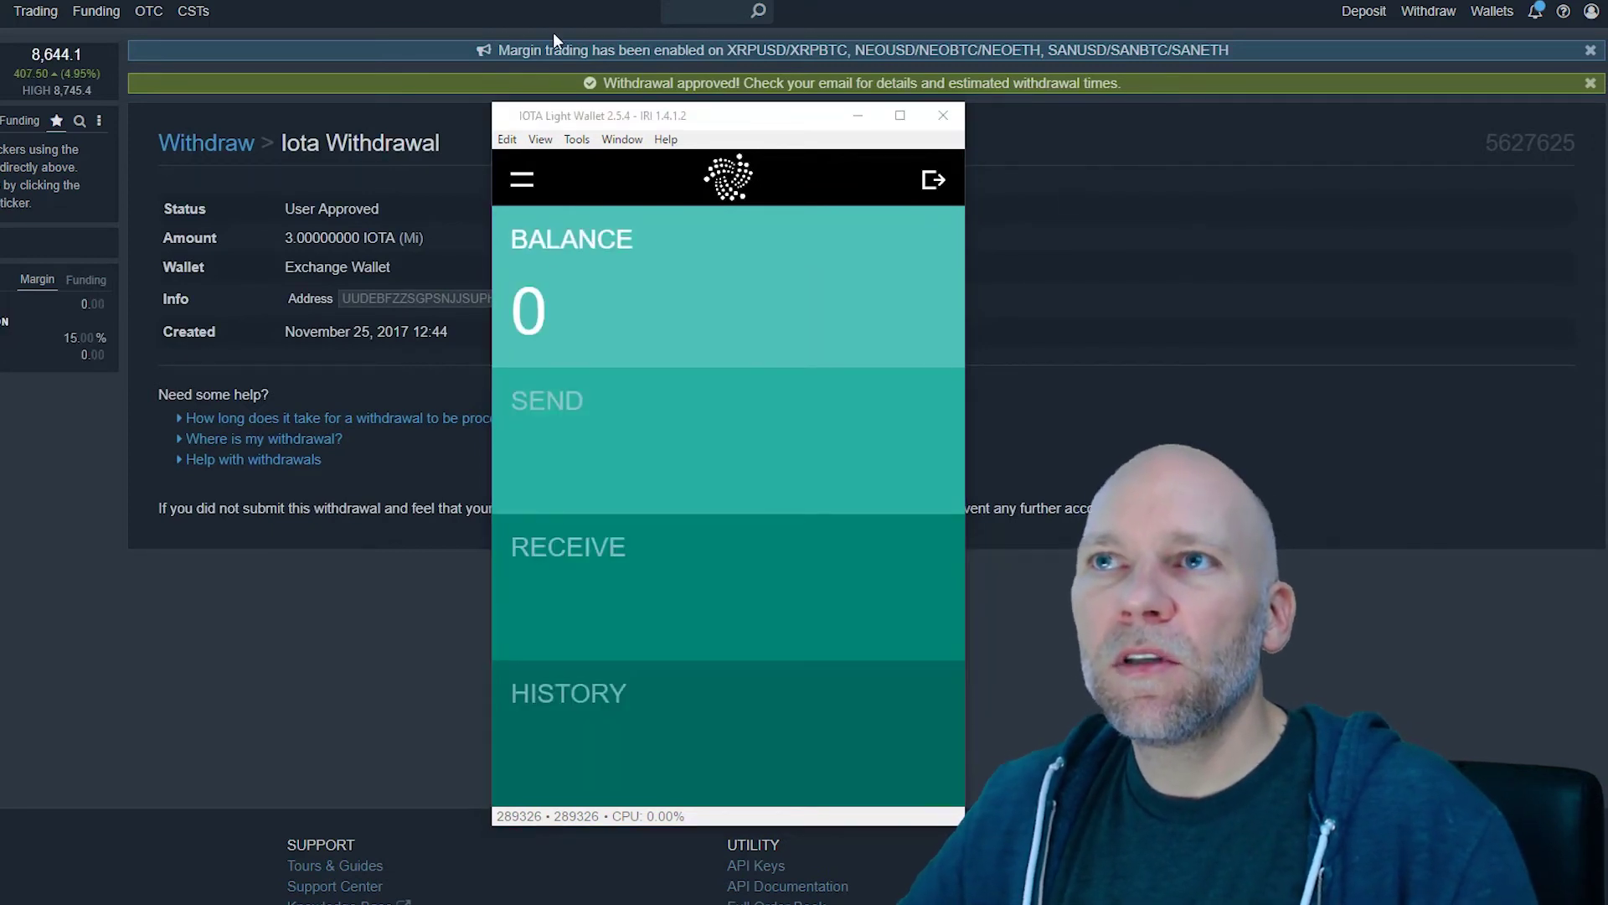
{"action": "left_click_drag", "start_coordinate": [659, 120], "coordinate": [767, 120]}
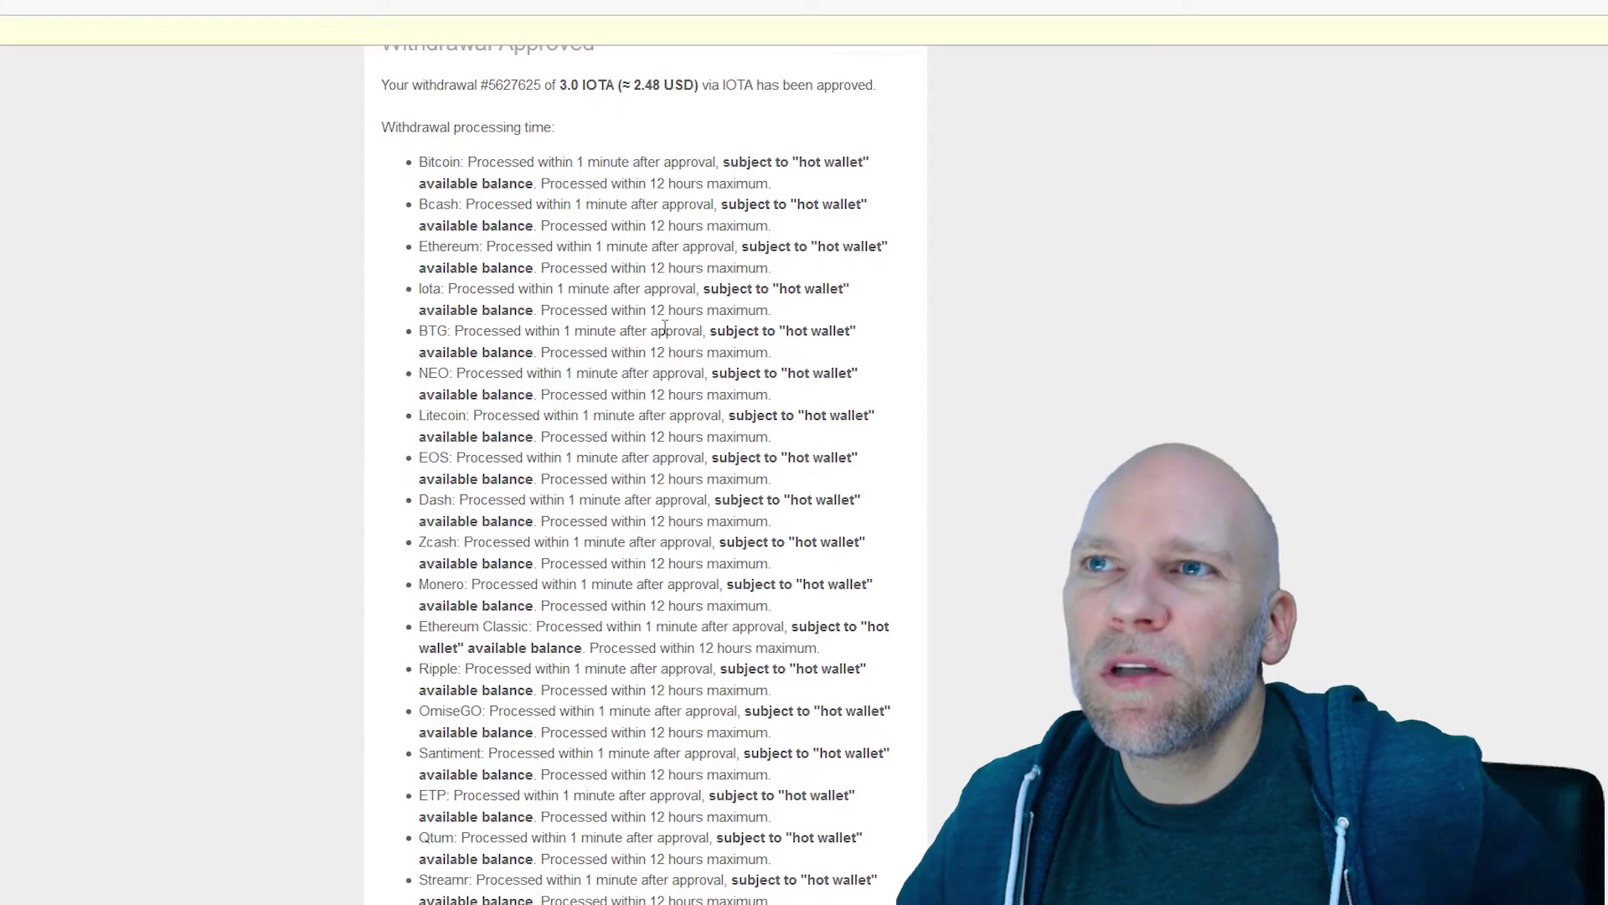
{"action": "scroll", "coordinate": [661, 318], "scroll_direction": "down", "scroll_amount": 3}
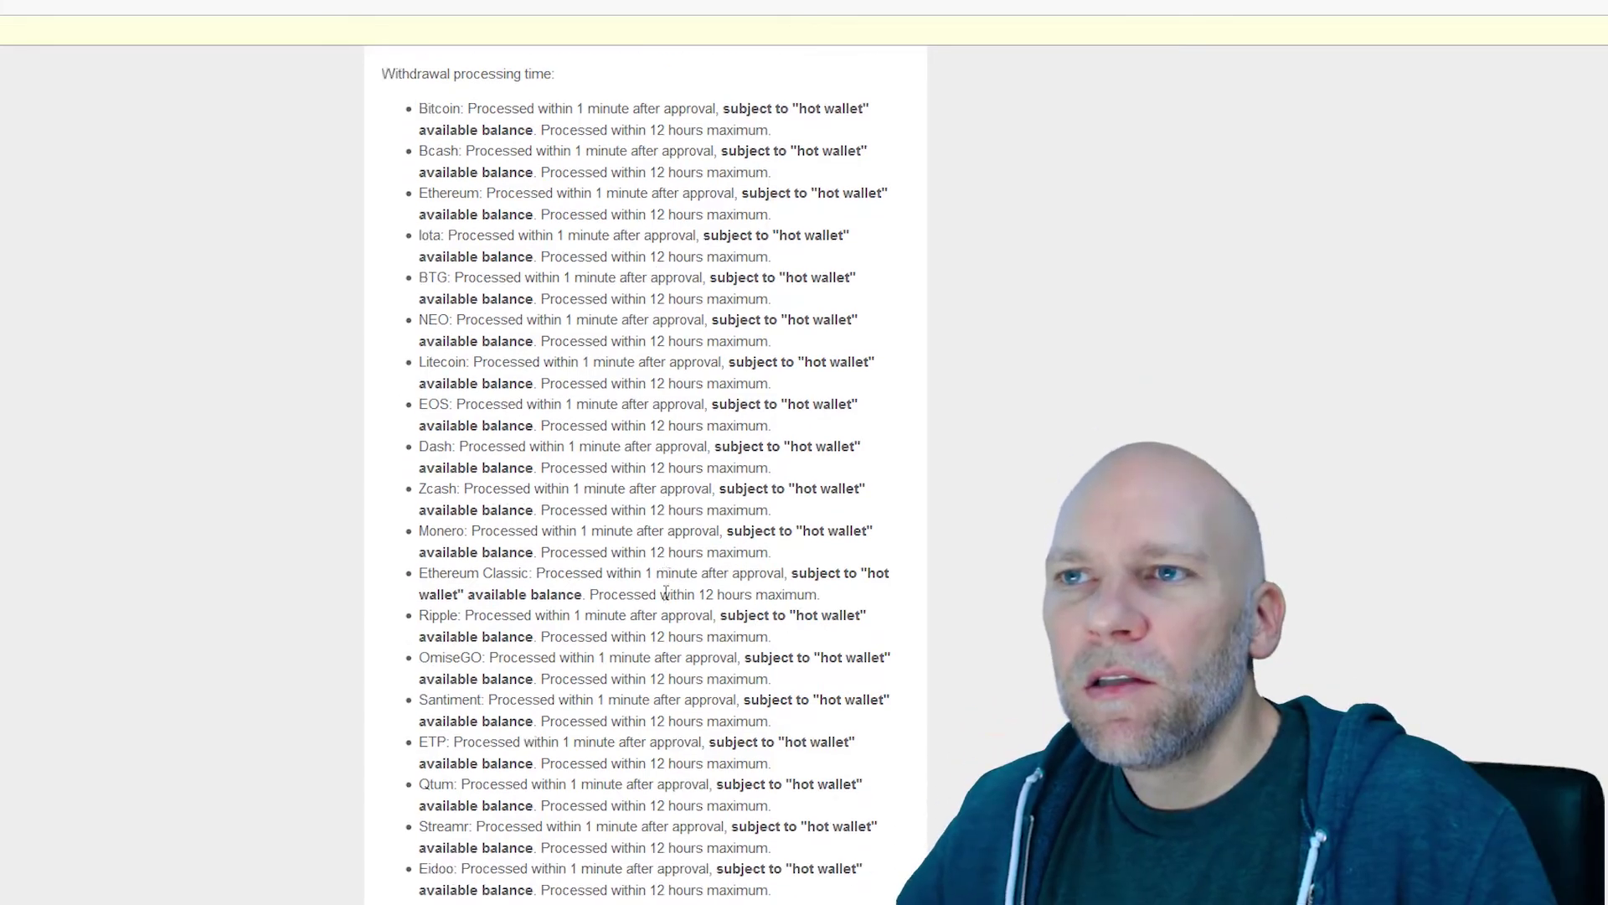
{"action": "scroll", "coordinate": [666, 589], "scroll_direction": "up", "scroll_amount": 2}
{"action": "scroll", "coordinate": [667, 588], "scroll_direction": "up", "scroll_amount": 2}
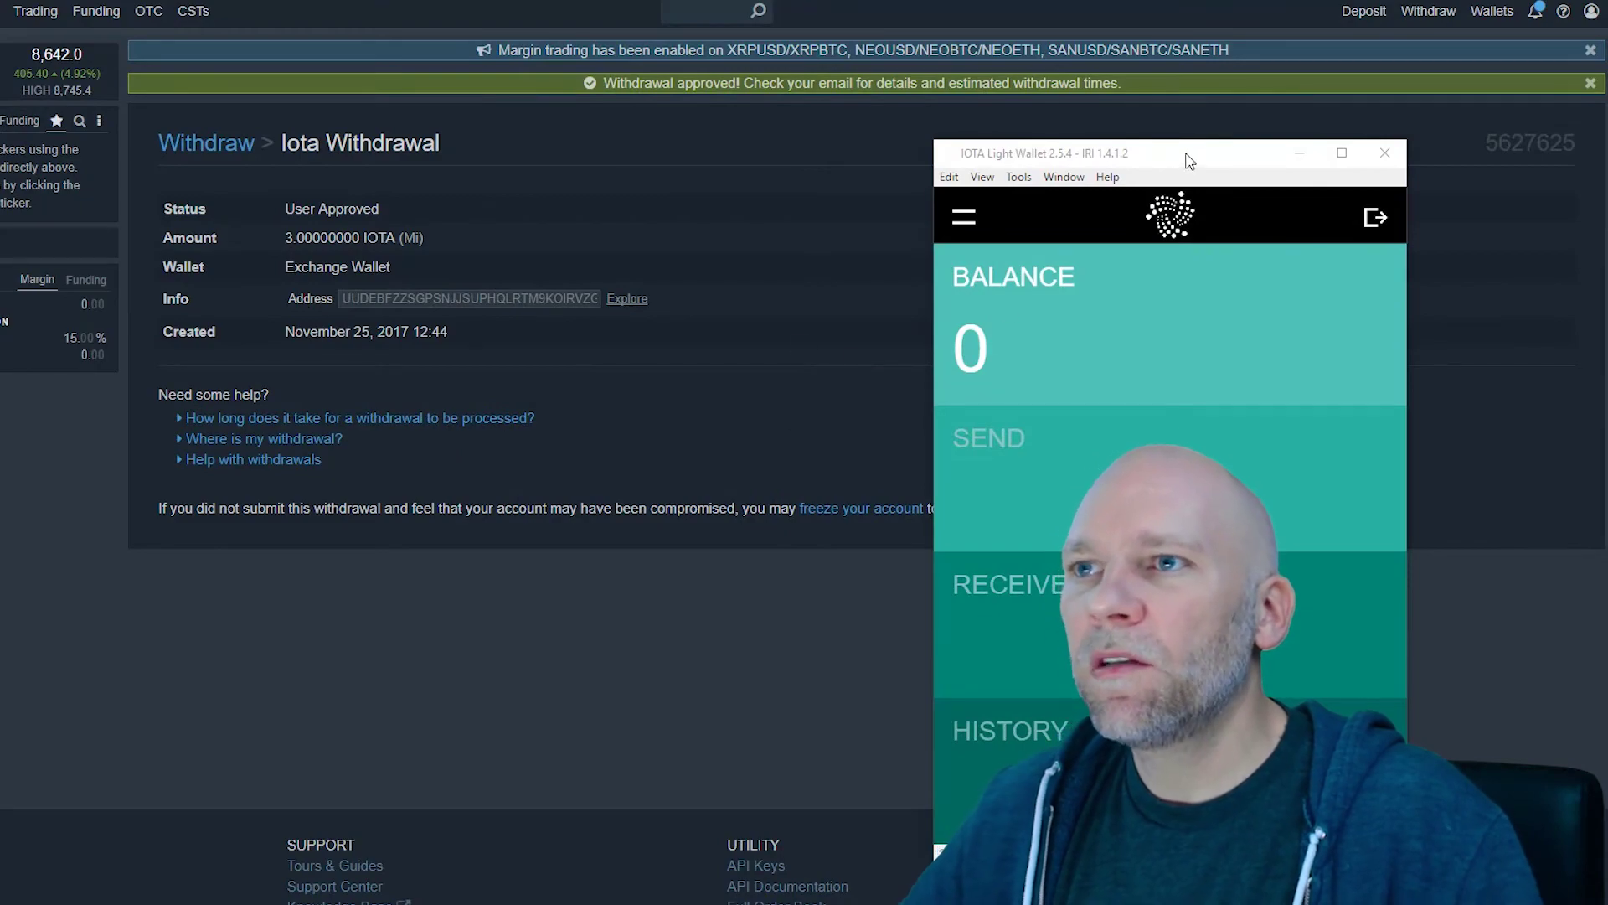
Step: Show the wallet history with the pending transfer dated 25/11/2017 15:30, window moved left
{"action": "left_click_drag", "start_coordinate": [1189, 154], "coordinate": [968, 158]}
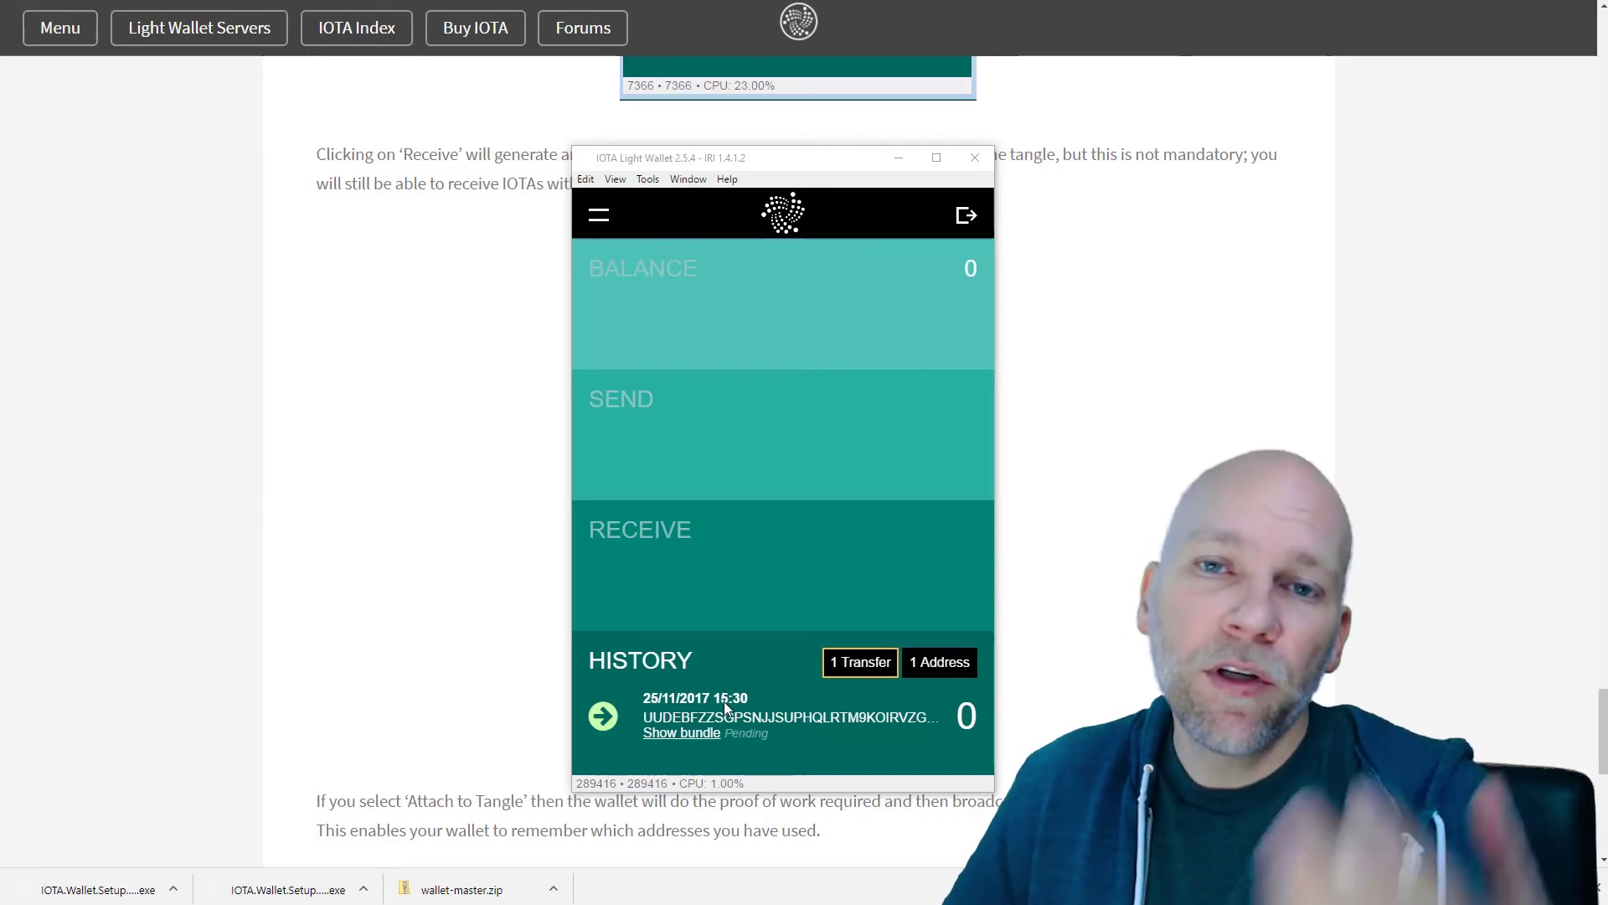
{"action": "left_click", "coordinate": [659, 417]}
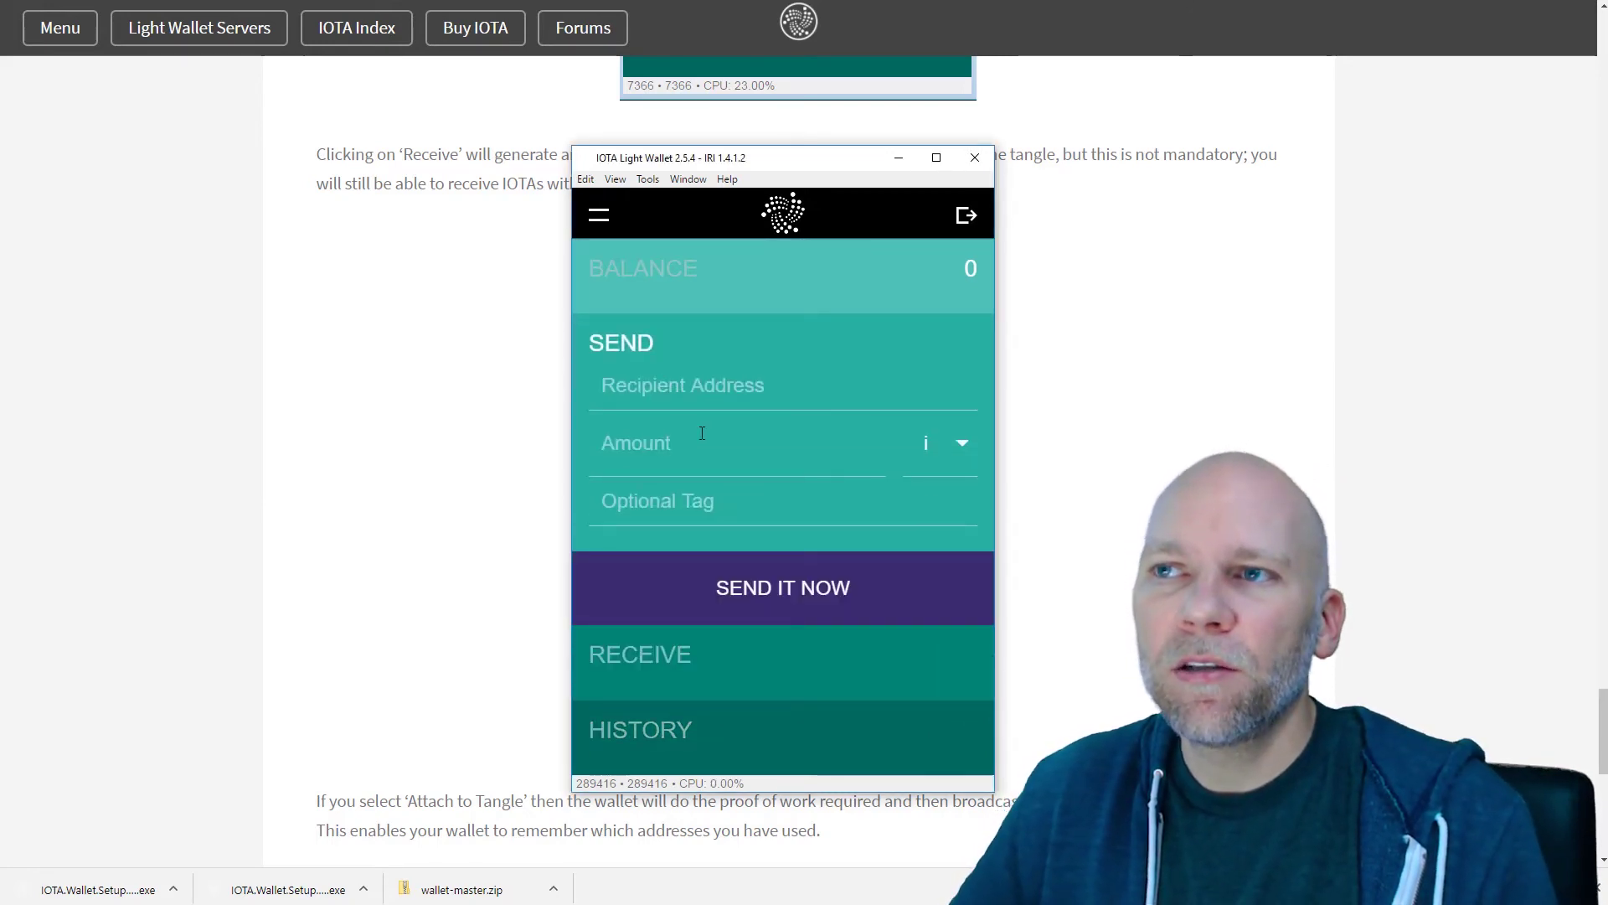
{"action": "left_click", "coordinate": [754, 277]}
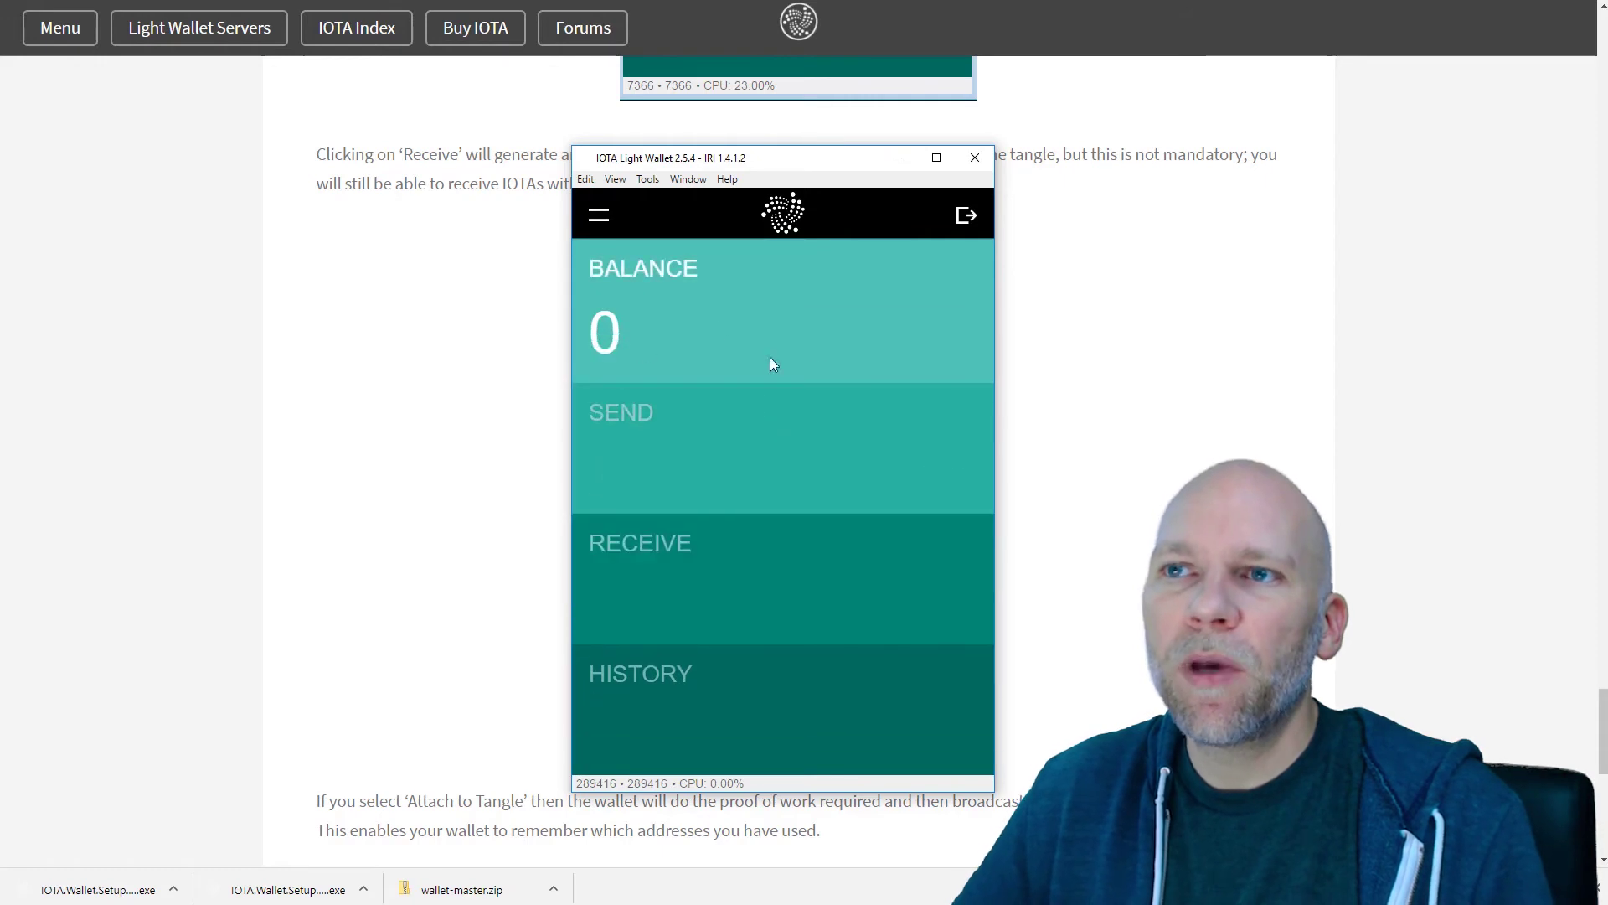
{"action": "left_click", "coordinate": [674, 703]}
{"action": "left_click_drag", "start_coordinate": [810, 168], "coordinate": [323, 201]}
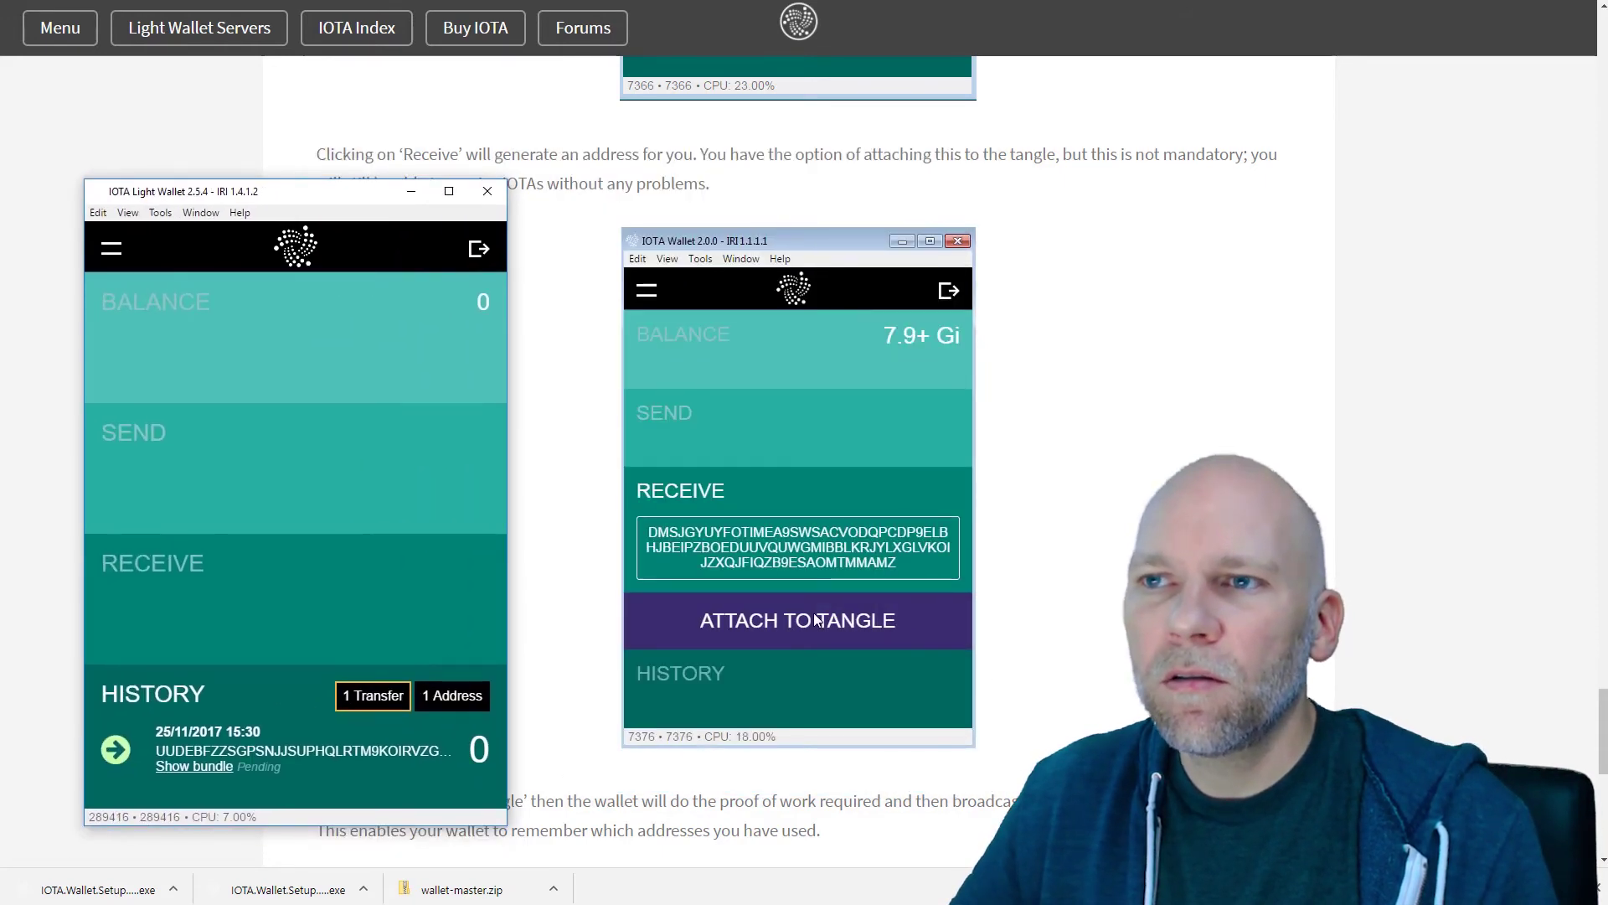